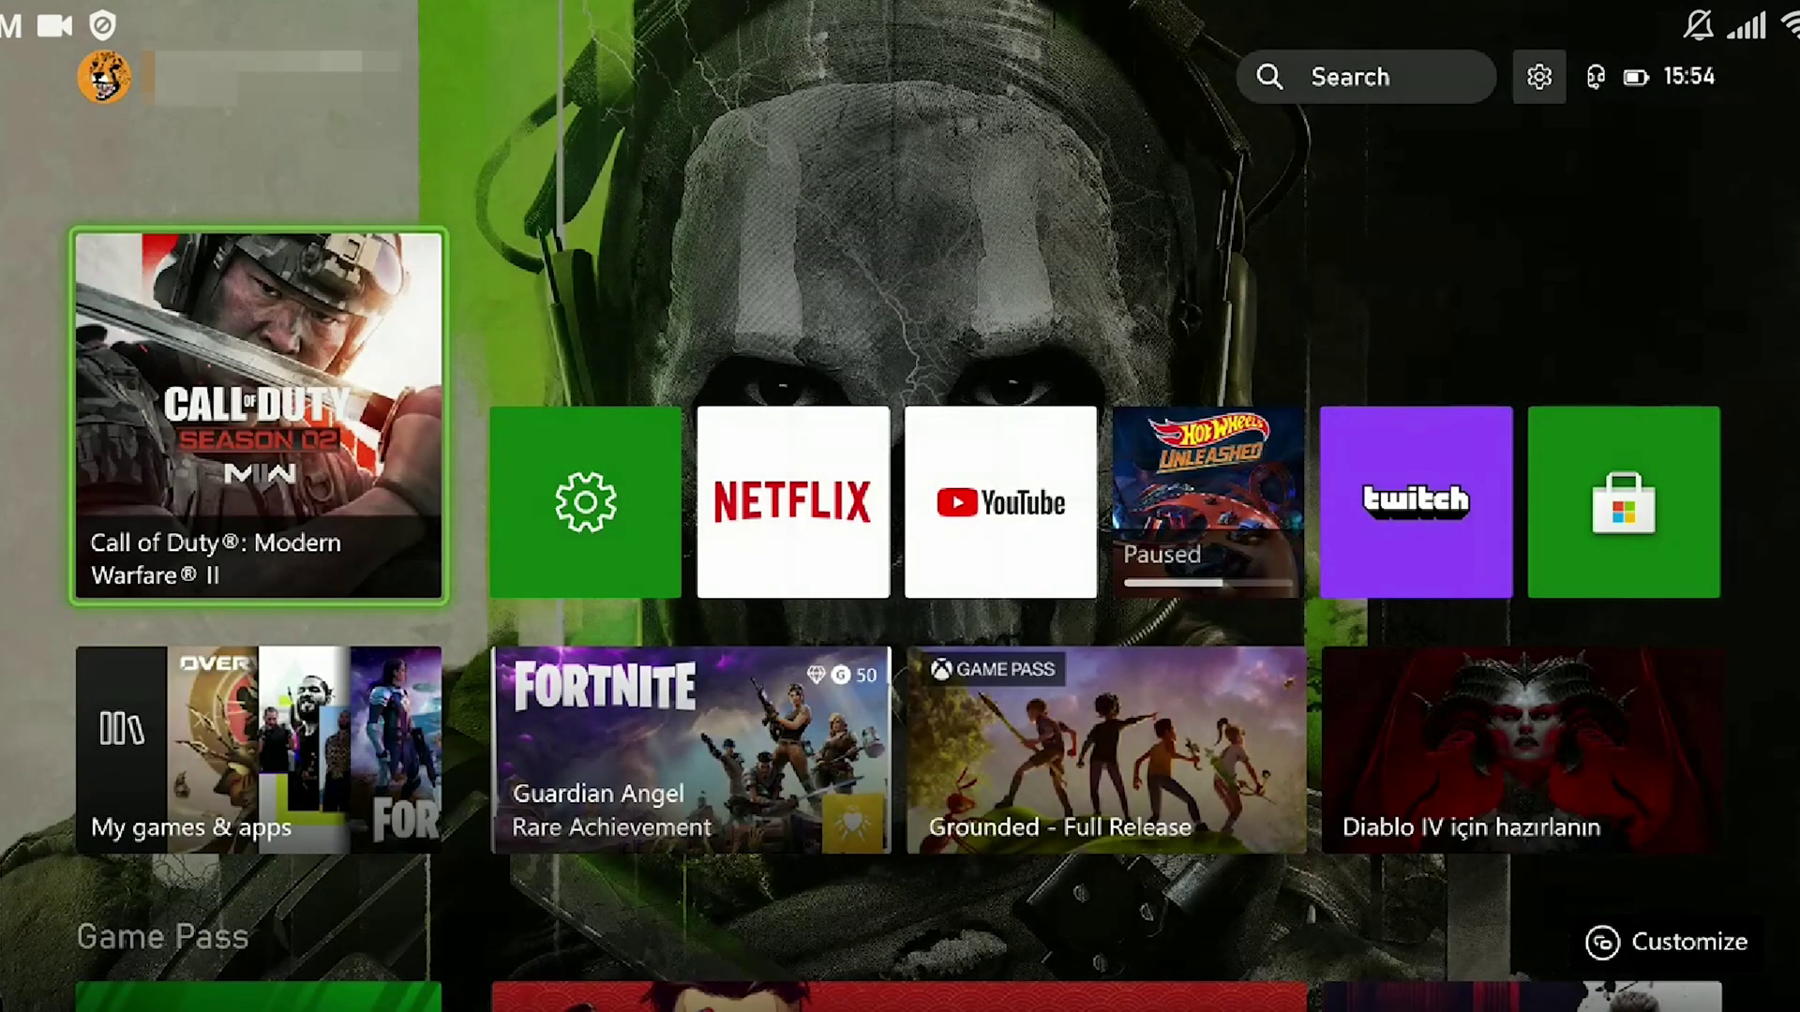
Step: Go to Settings > System > Updates and confirm the console reports no update available
{"action": "key", "text": "super"}
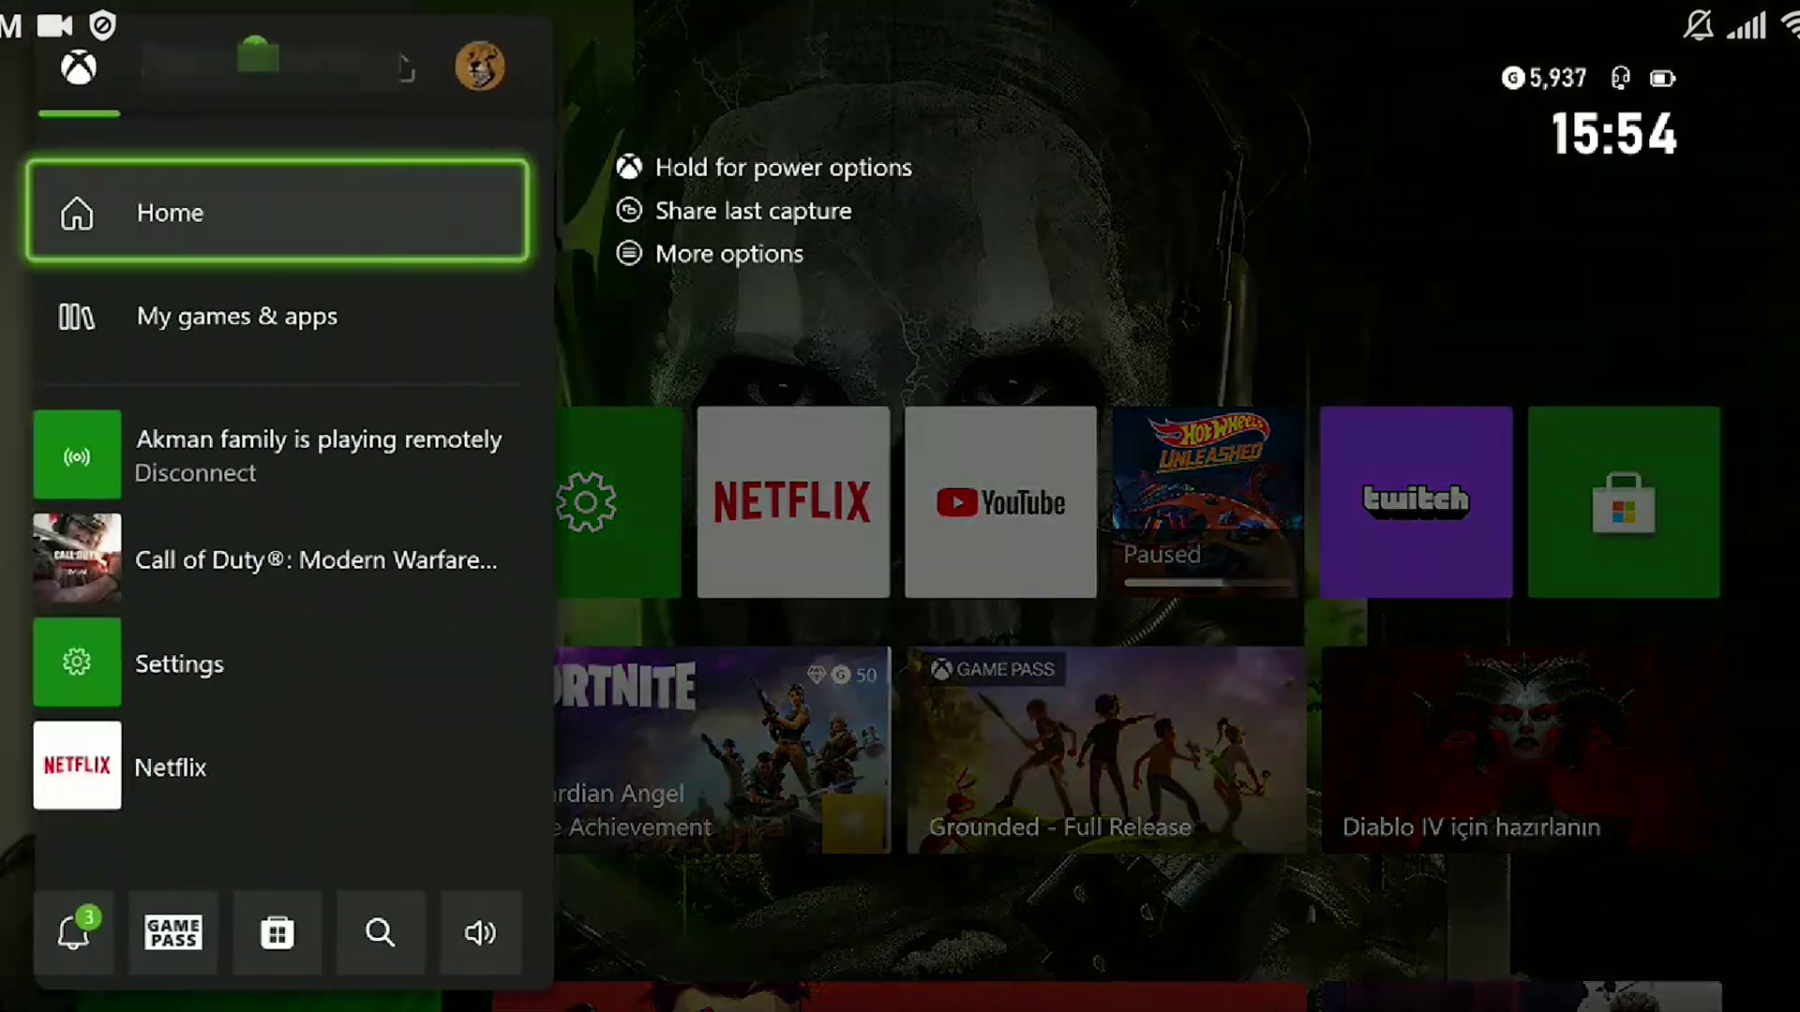
{"action": "key", "text": "Right"}
{"action": "key", "text": "Right"}
{"action": "key", "text": "Right"}
{"action": "key", "text": "Right"}
{"action": "key", "text": "Right"}
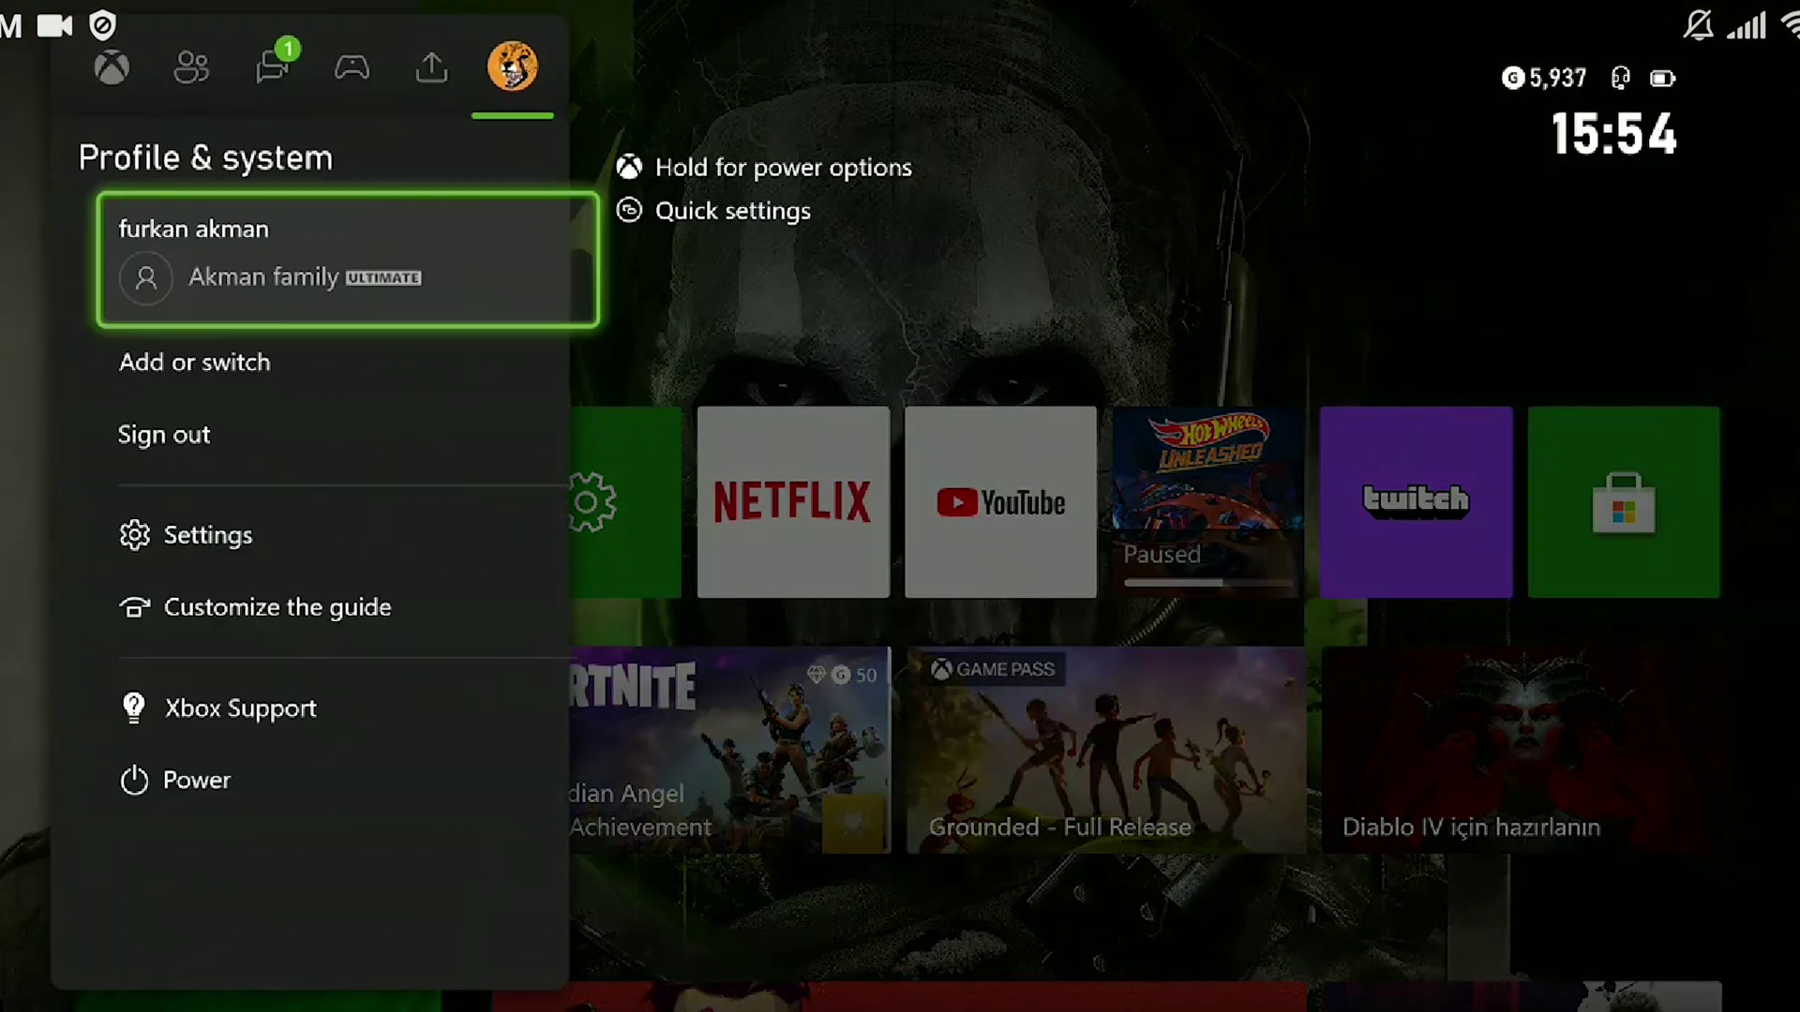
{"action": "key", "text": "Down"}
{"action": "key", "text": "Down"}
{"action": "key", "text": "Down"}
{"action": "key", "text": "Return"}
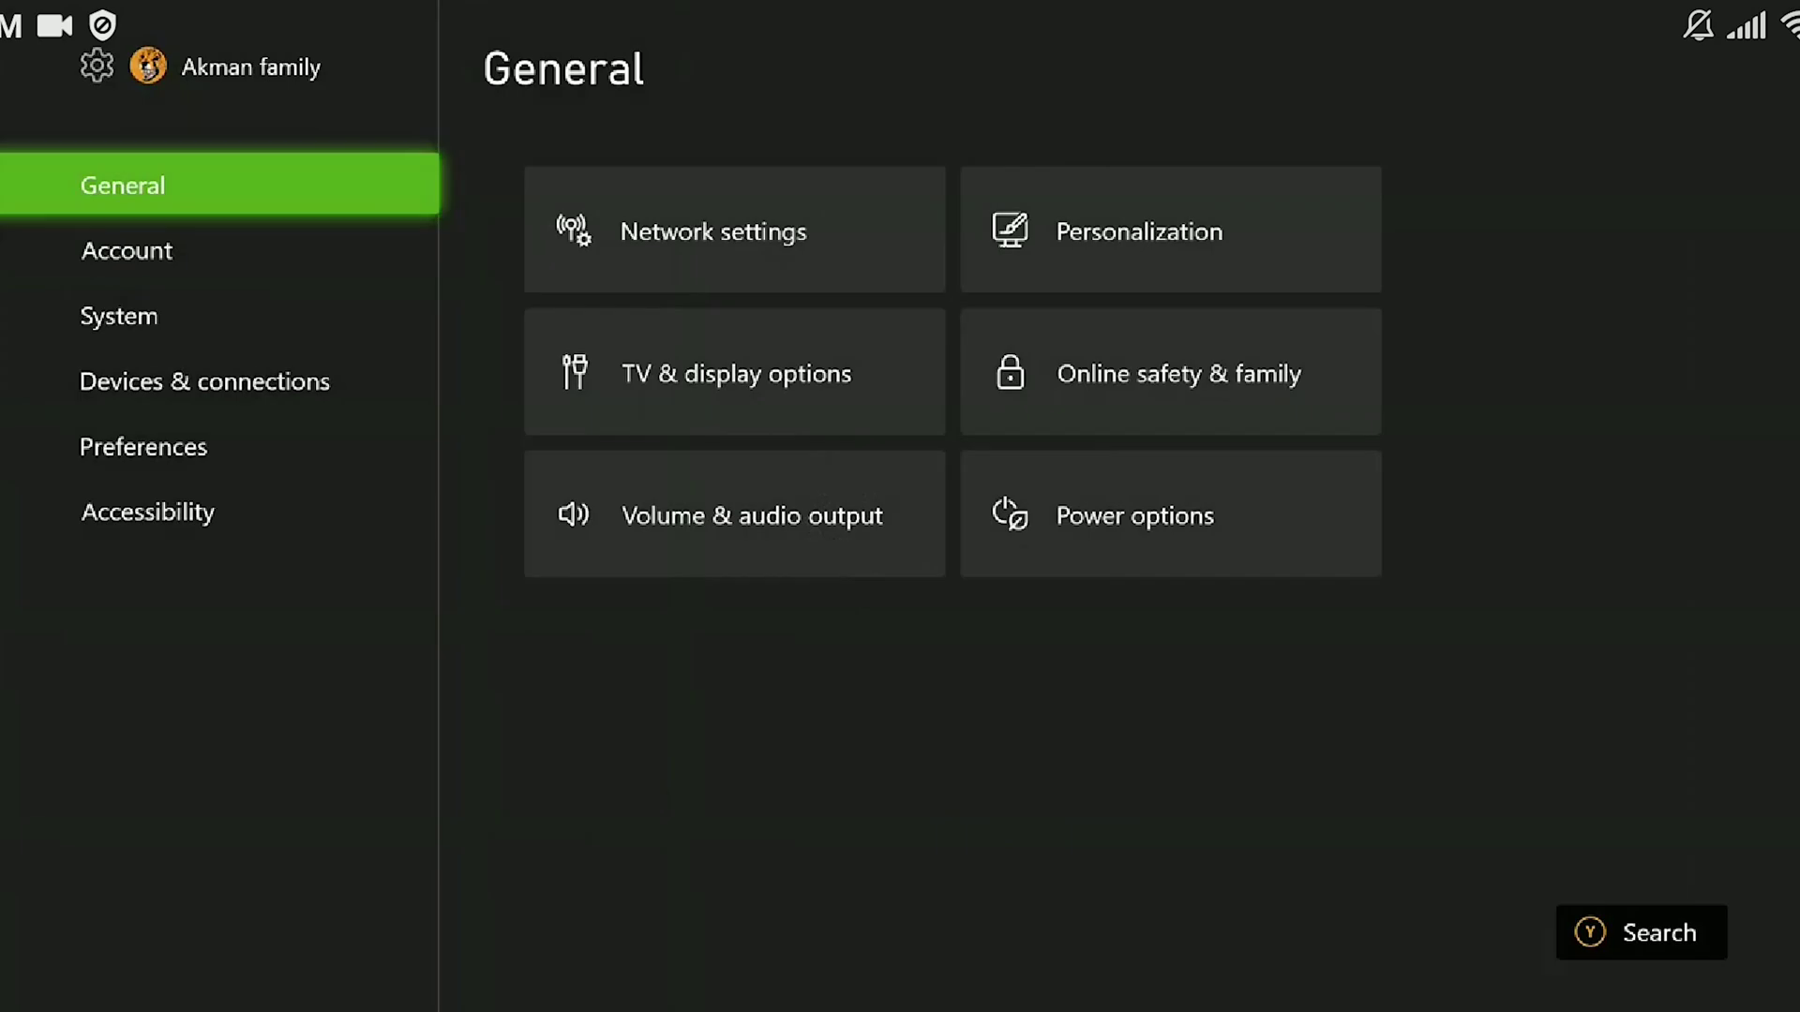
{"action": "key", "text": "Down"}
{"action": "key", "text": "Down"}
{"action": "key", "text": "Right"}
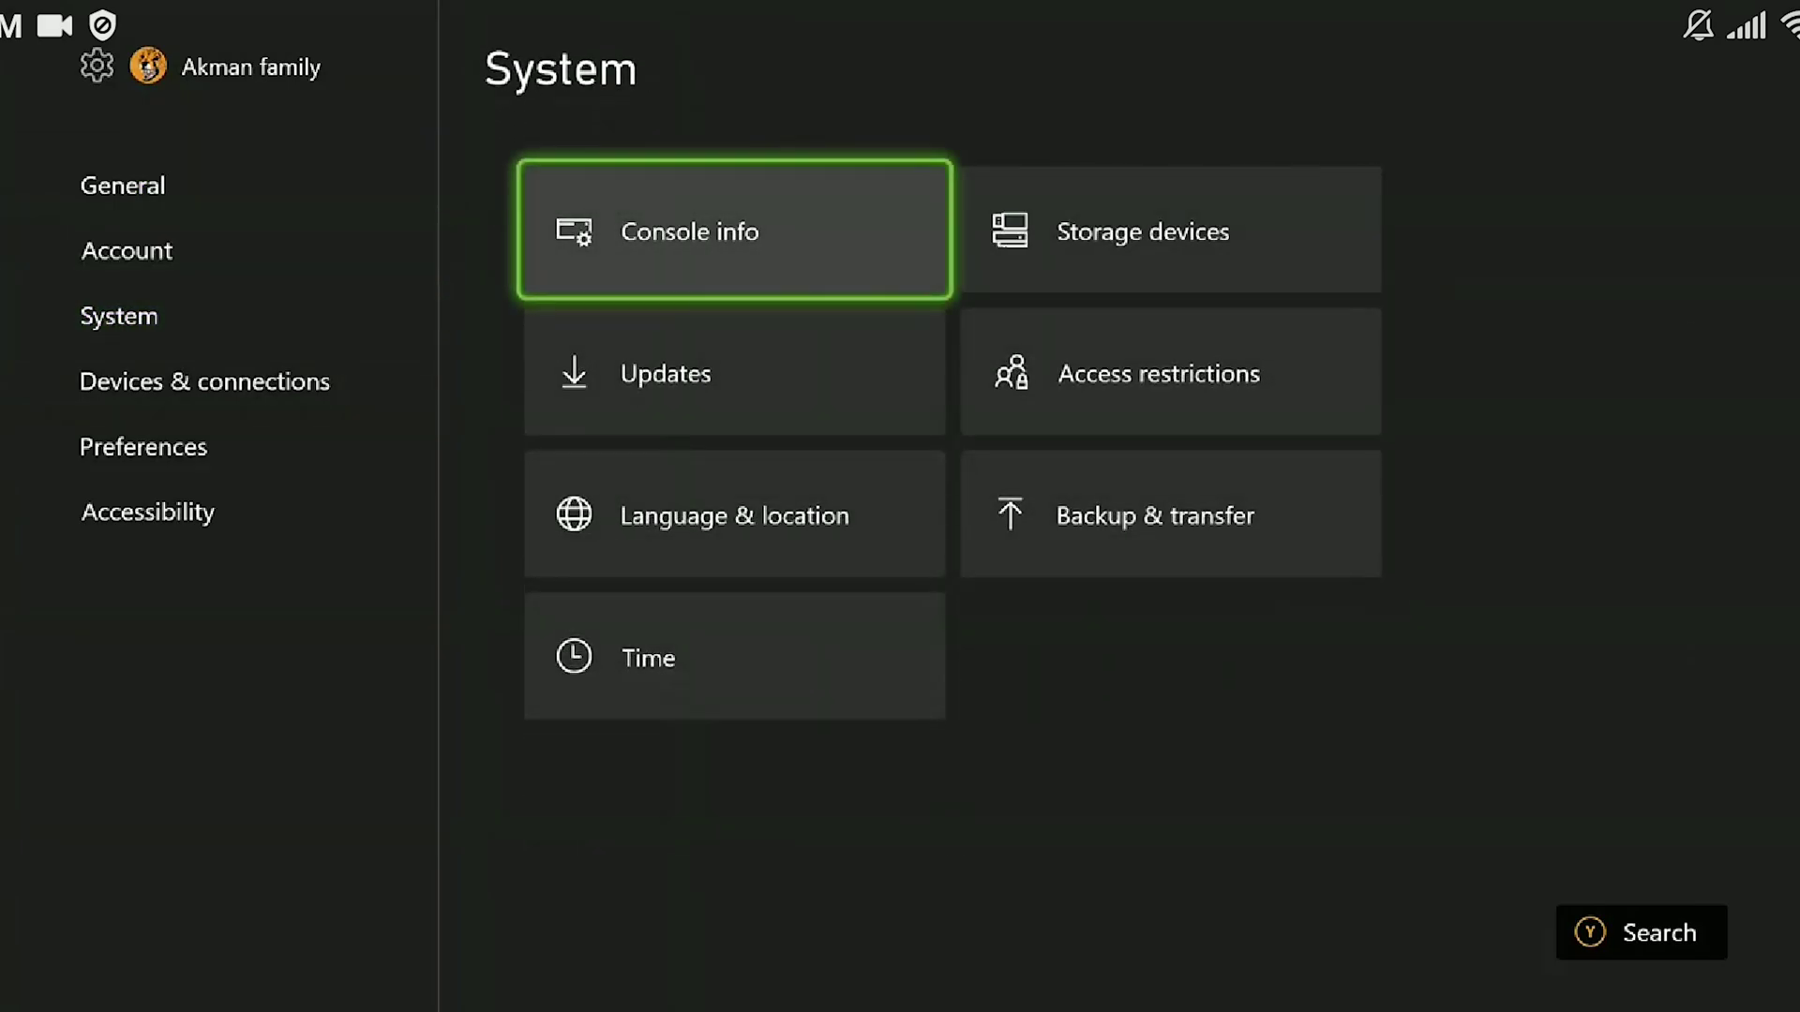
{"action": "key", "text": "Down"}
{"action": "key", "text": "Return"}
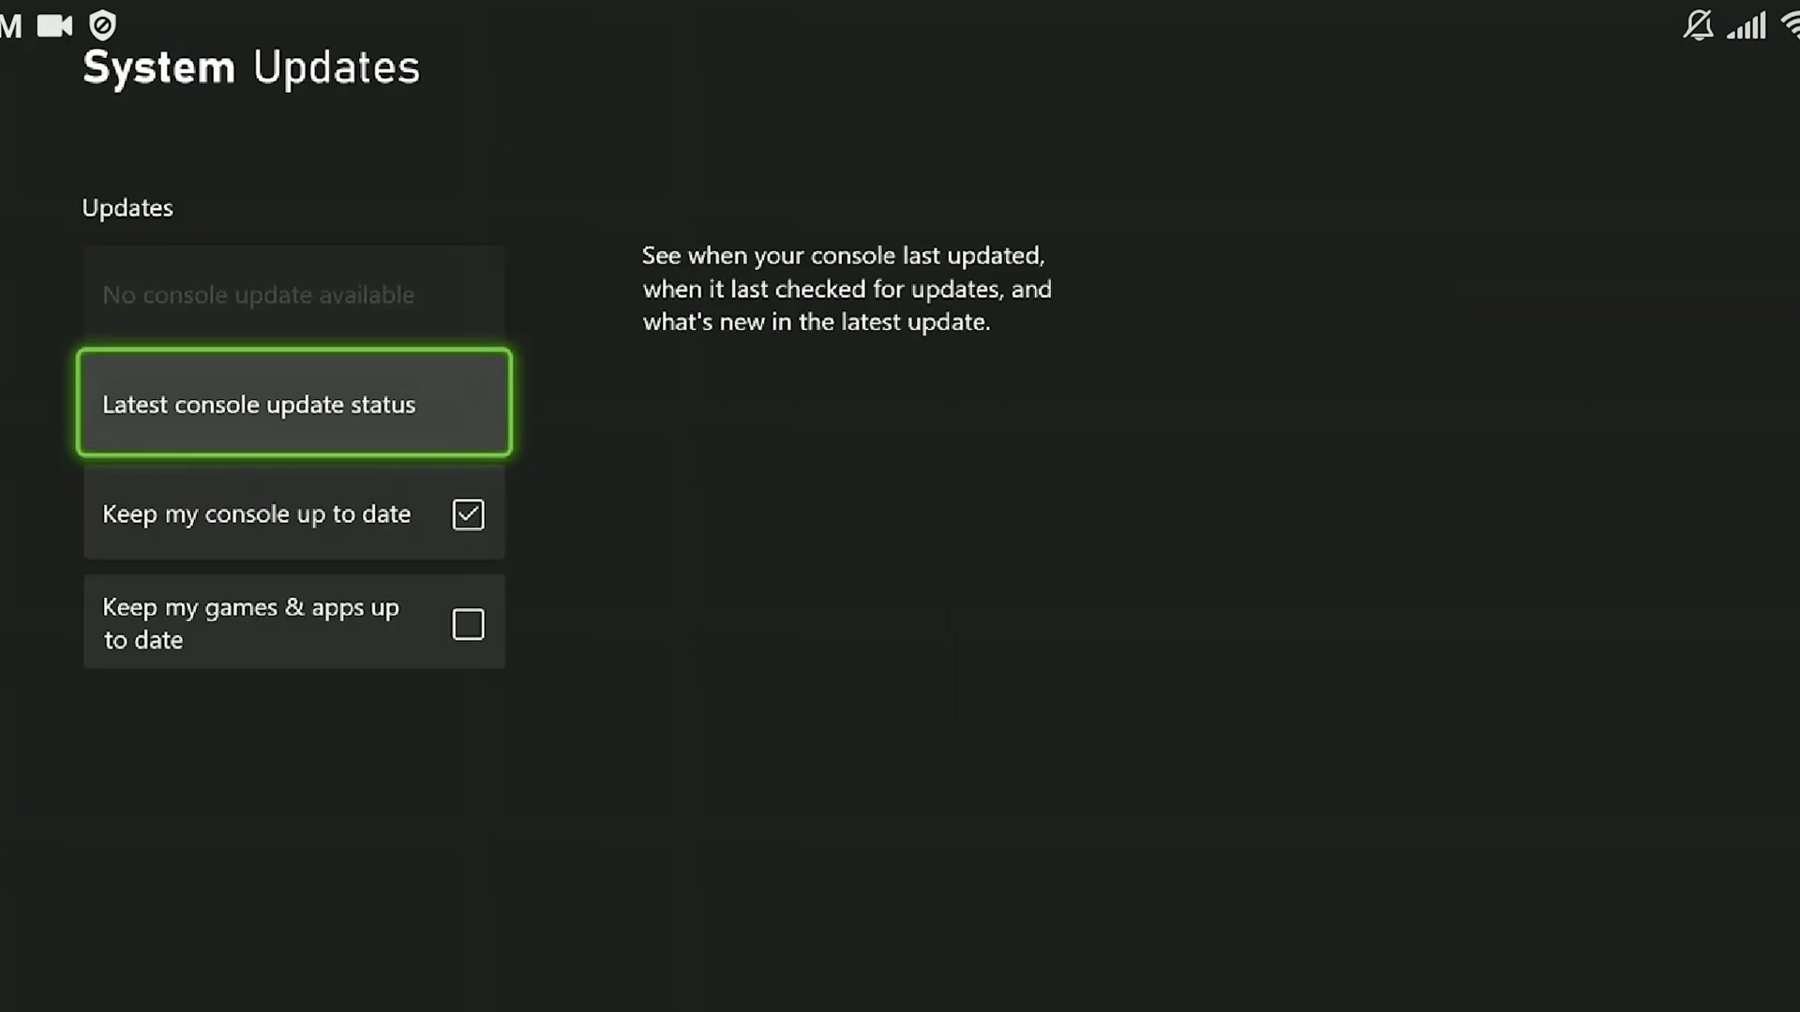
Step: Check Updates under Call of Duty: Modern Warfare II's Manage game and add-ons; none are pending
{"action": "key", "text": "Escape"}
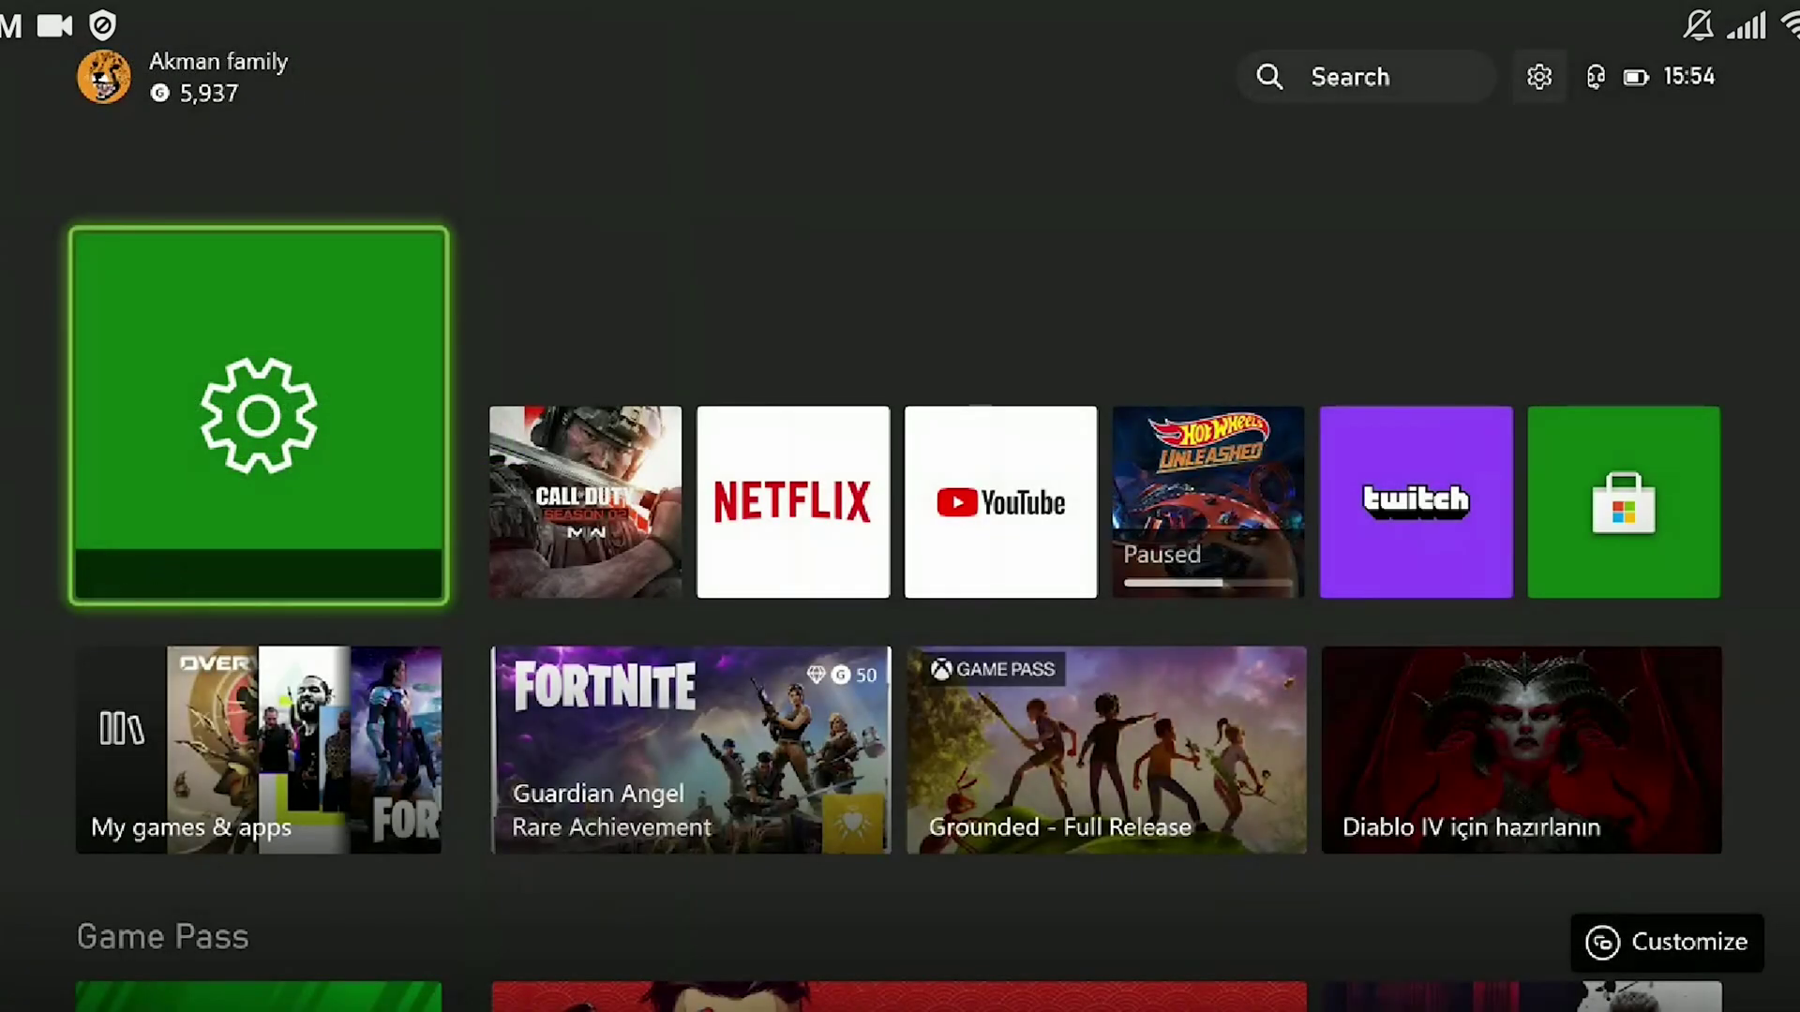
{"action": "key", "text": "Right"}
{"action": "key", "text": "Menu"}
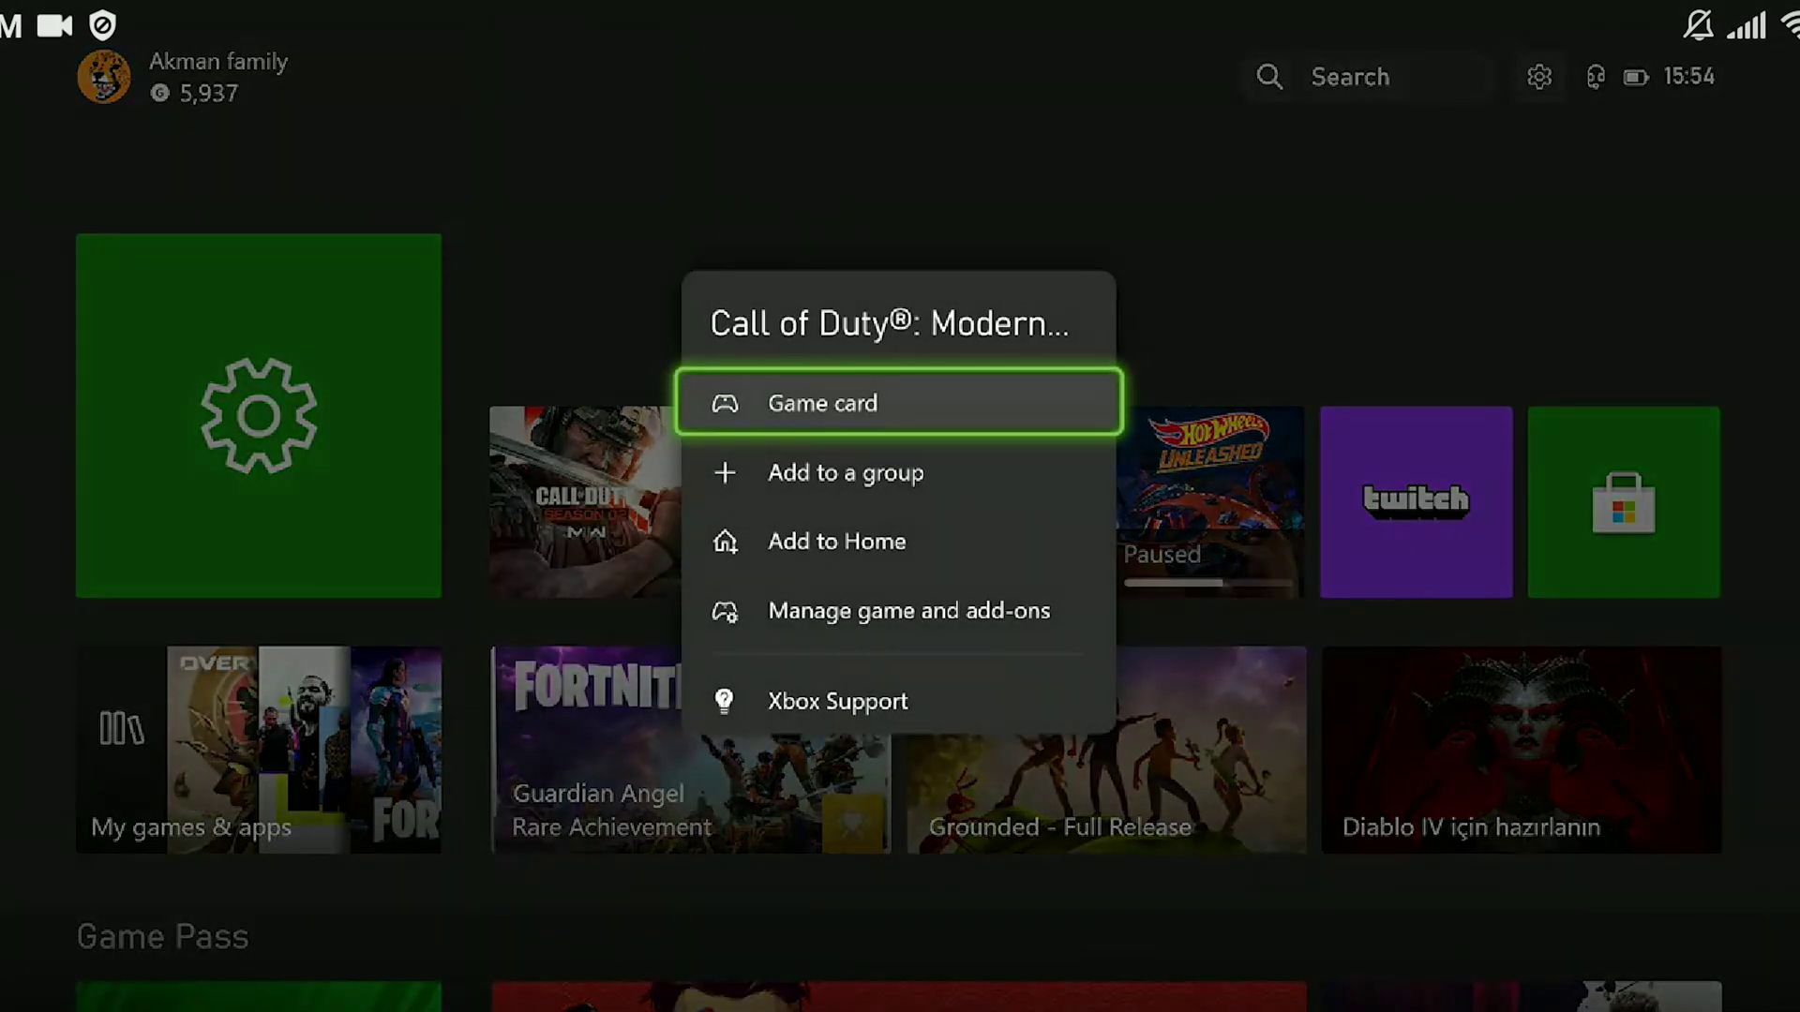
{"action": "key", "text": "Down"}
{"action": "key", "text": "Down"}
{"action": "key", "text": "Down"}
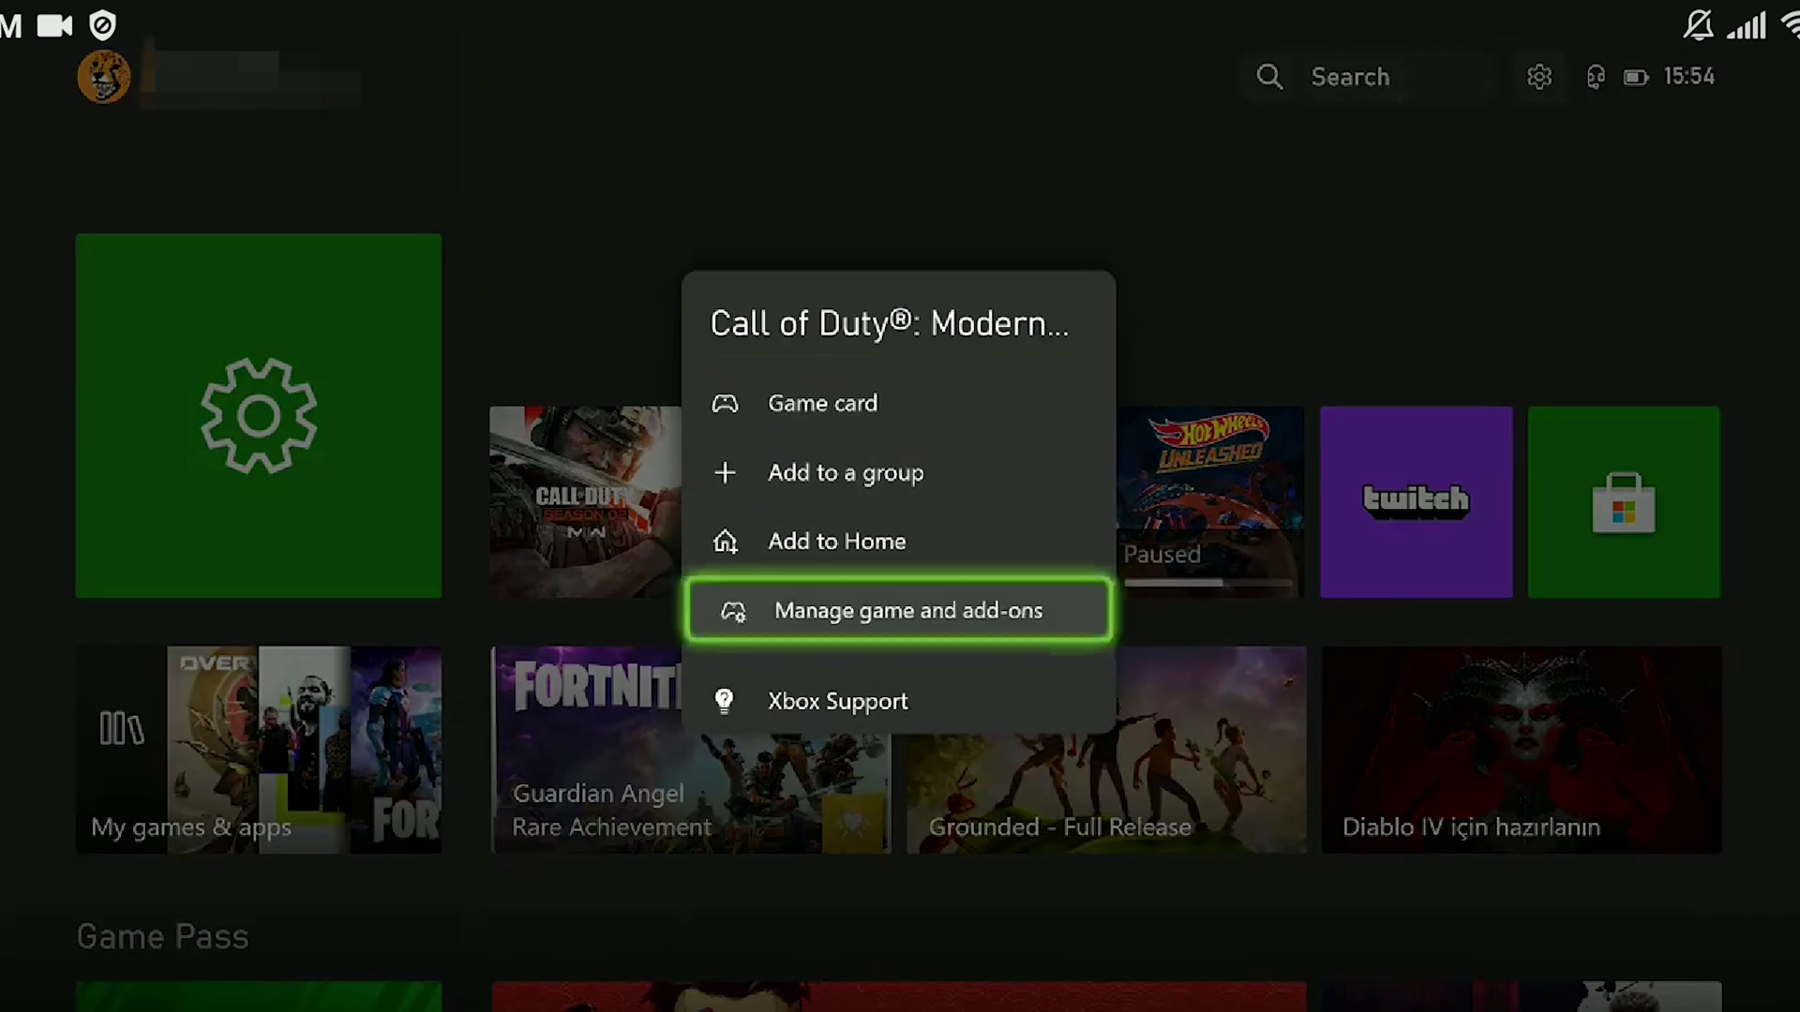
{"action": "key", "text": "Return"}
{"action": "key", "text": "Down"}
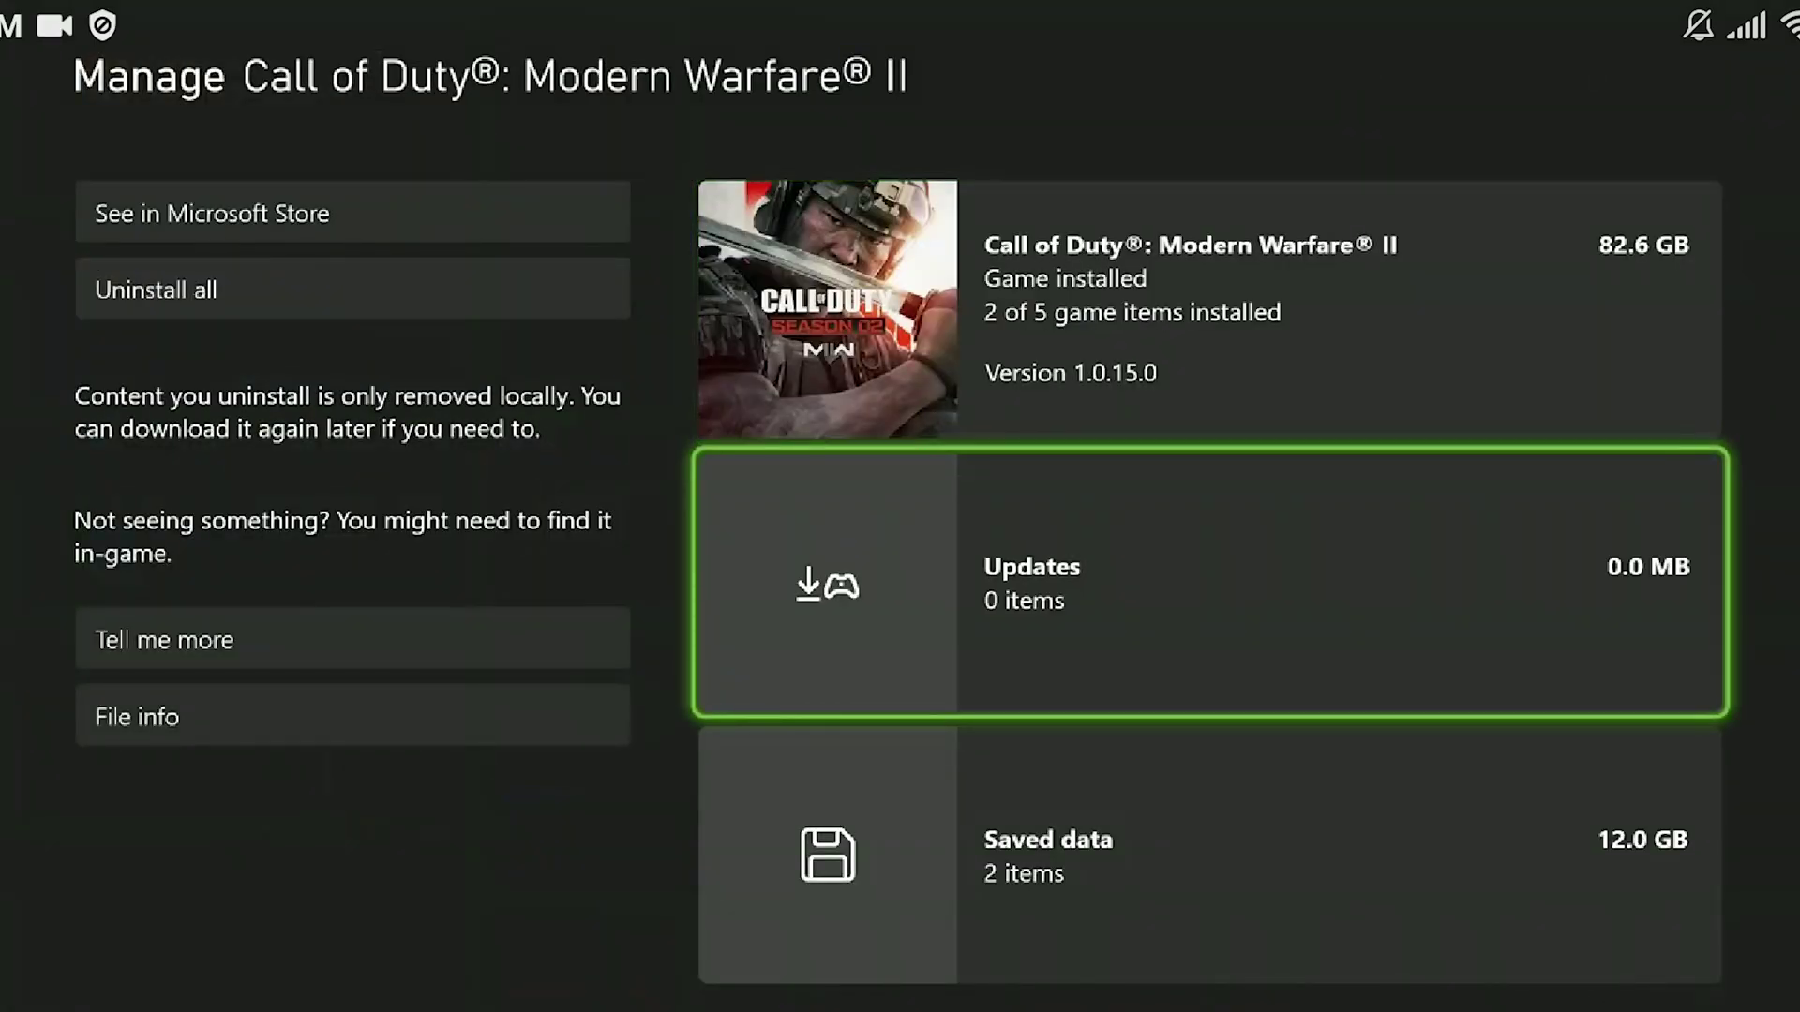
{"action": "key", "text": "Return"}
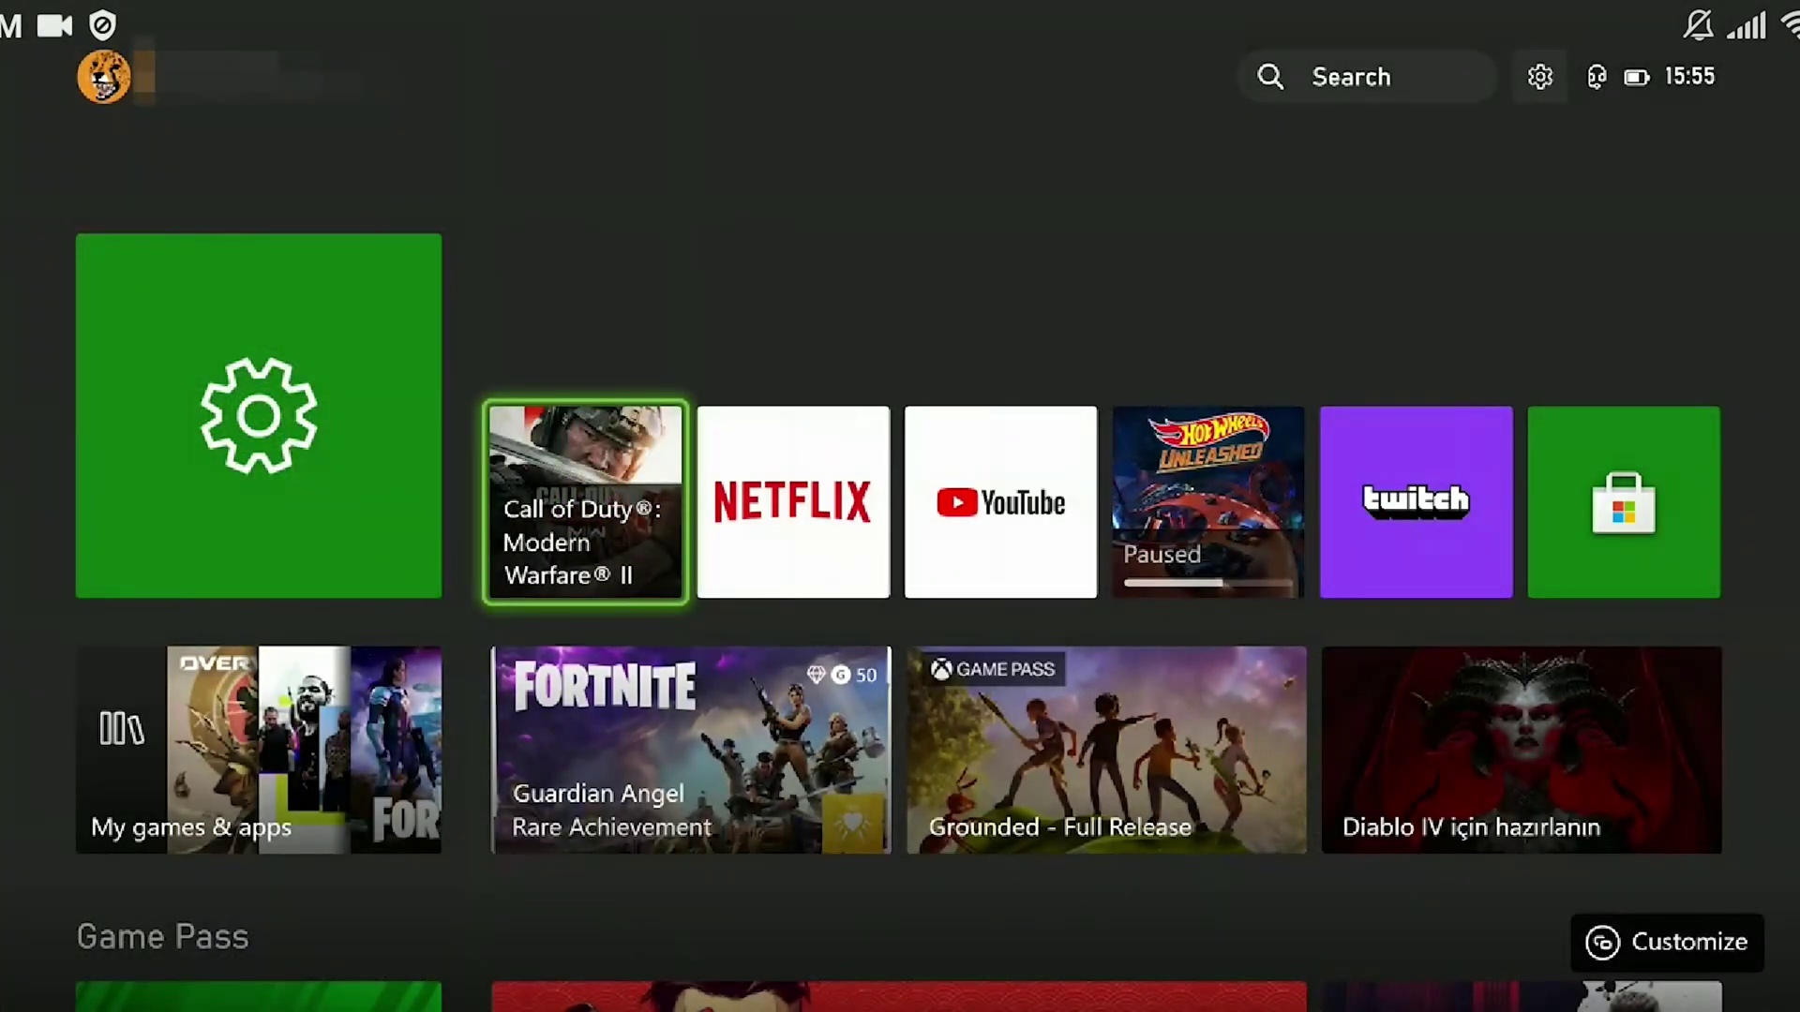
Step: Delete the profile's saved data for Call of Duty: Modern Warfare II
{"action": "key", "text": "Menu"}
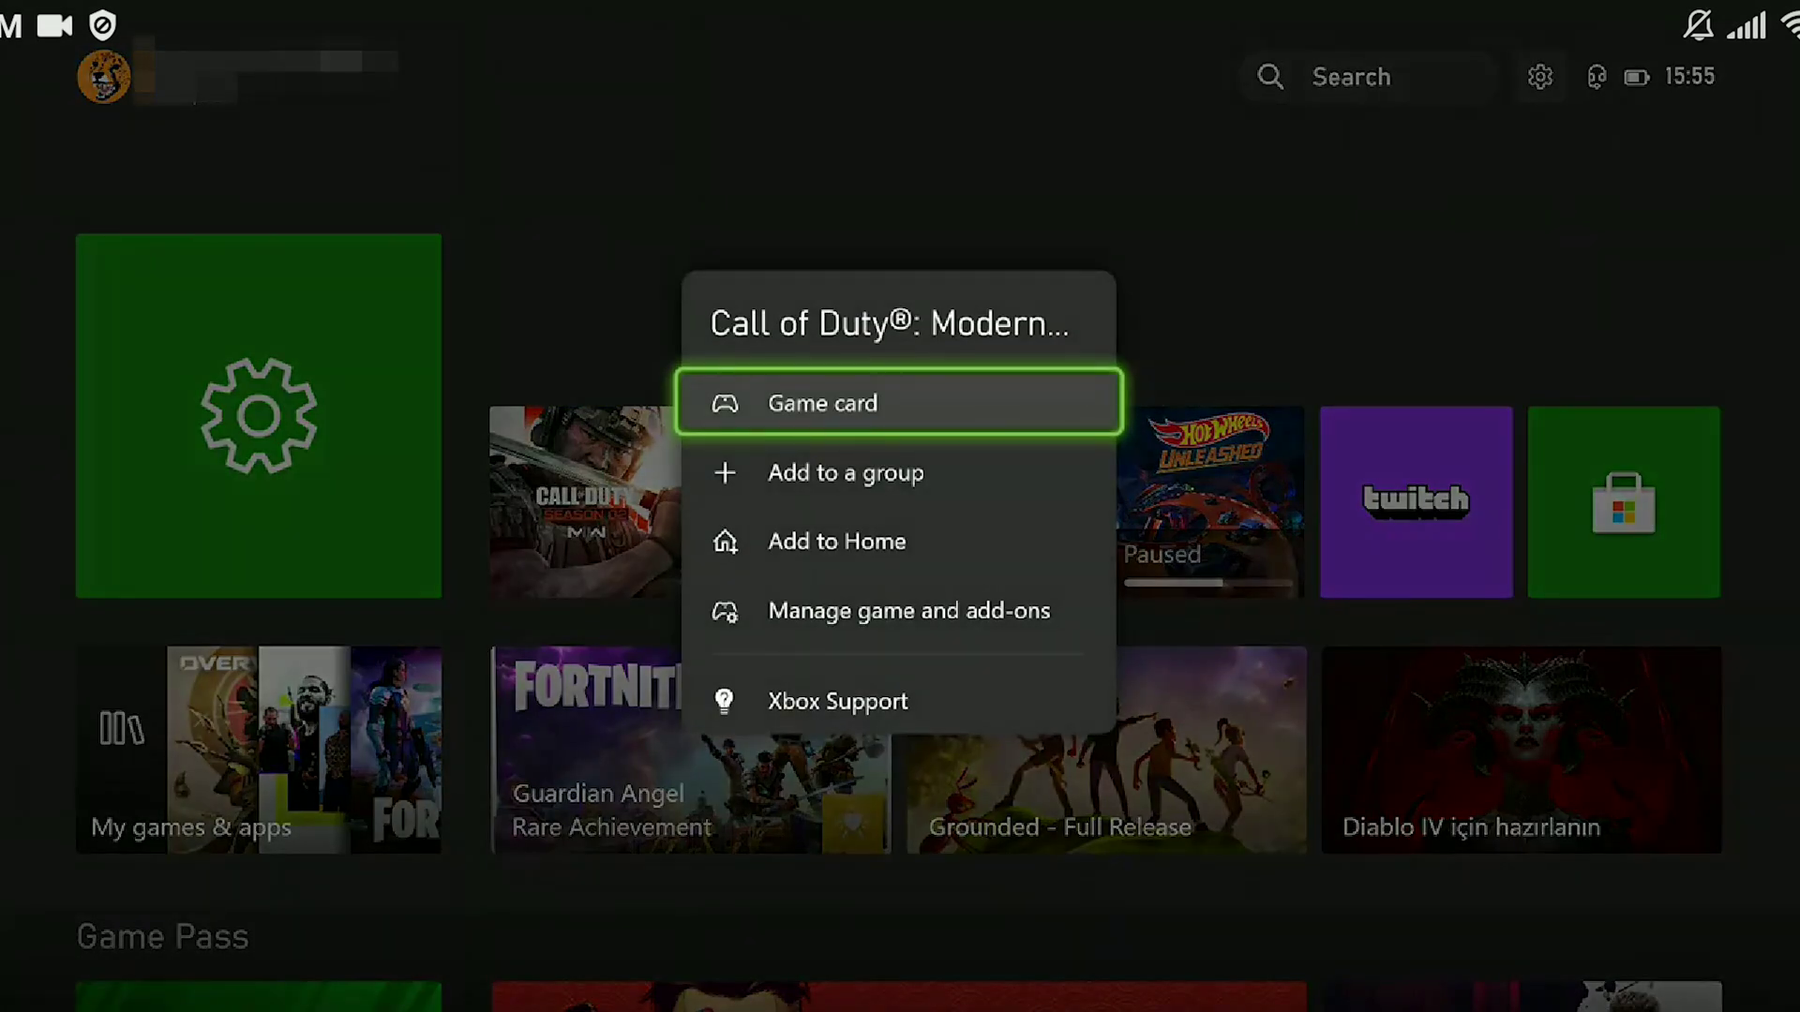
{"action": "key", "text": "Down"}
{"action": "key", "text": "Down"}
{"action": "key", "text": "Down"}
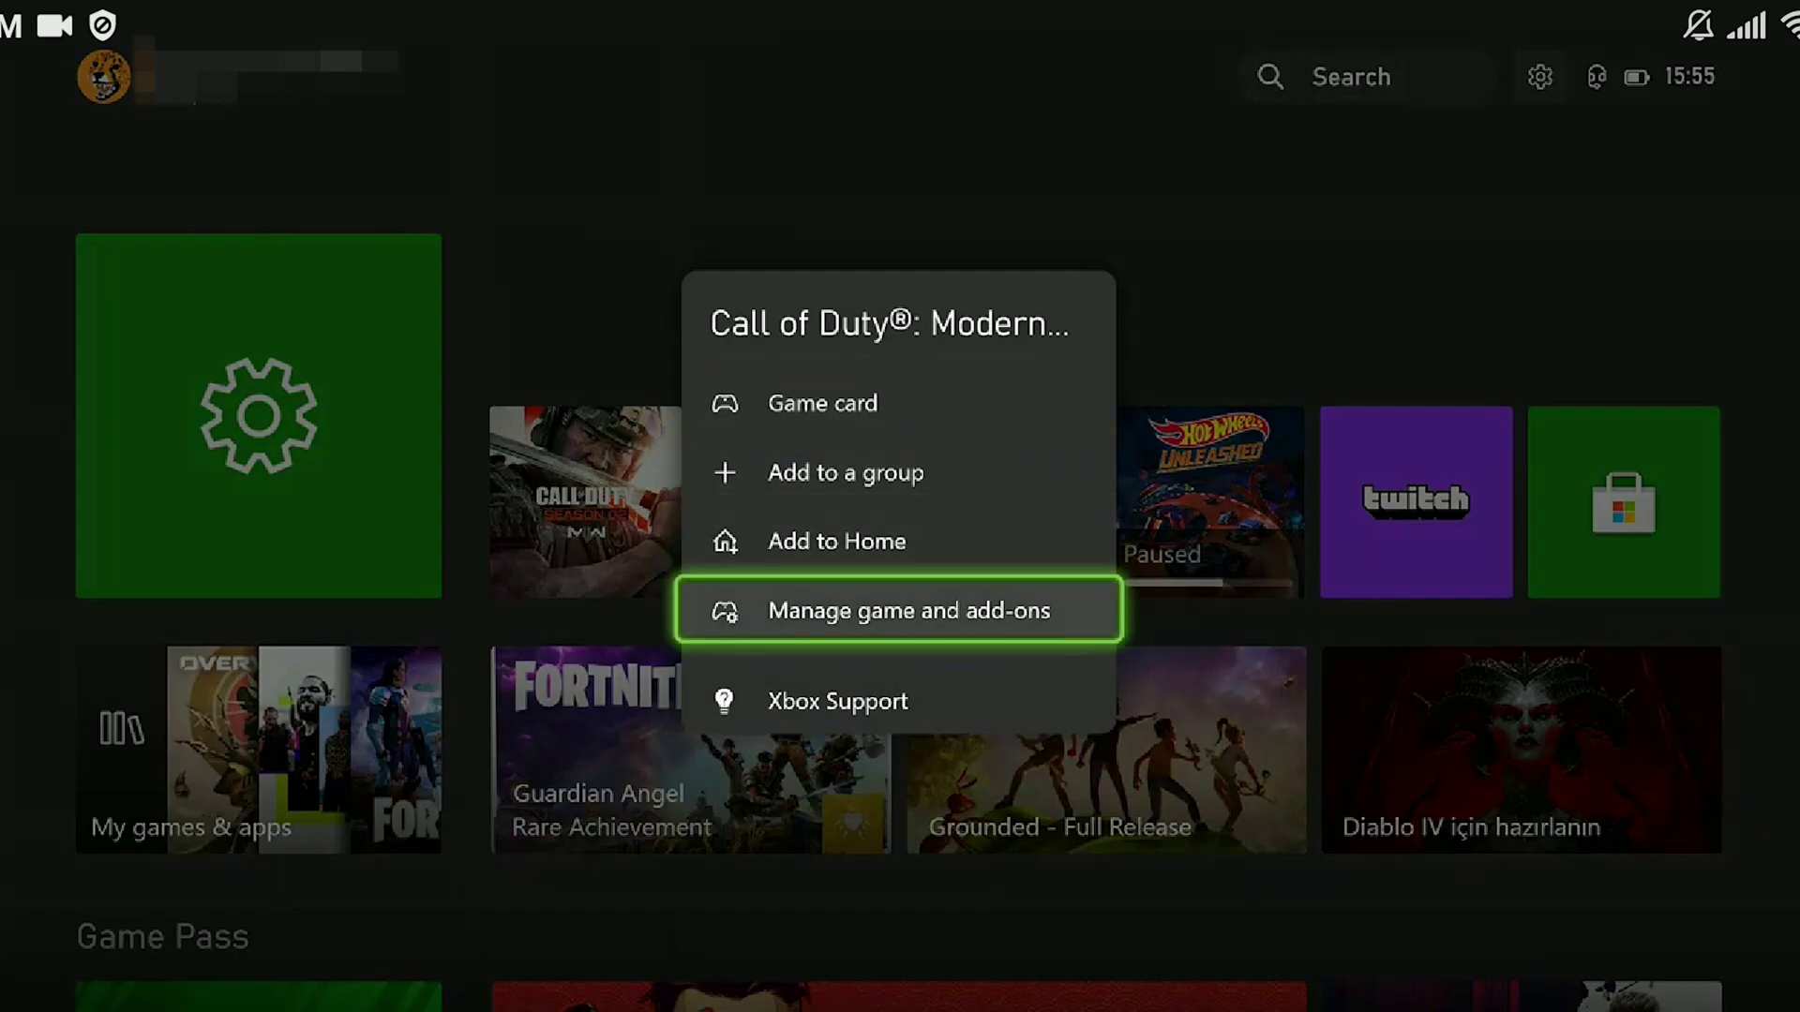
{"action": "key", "text": "Return"}
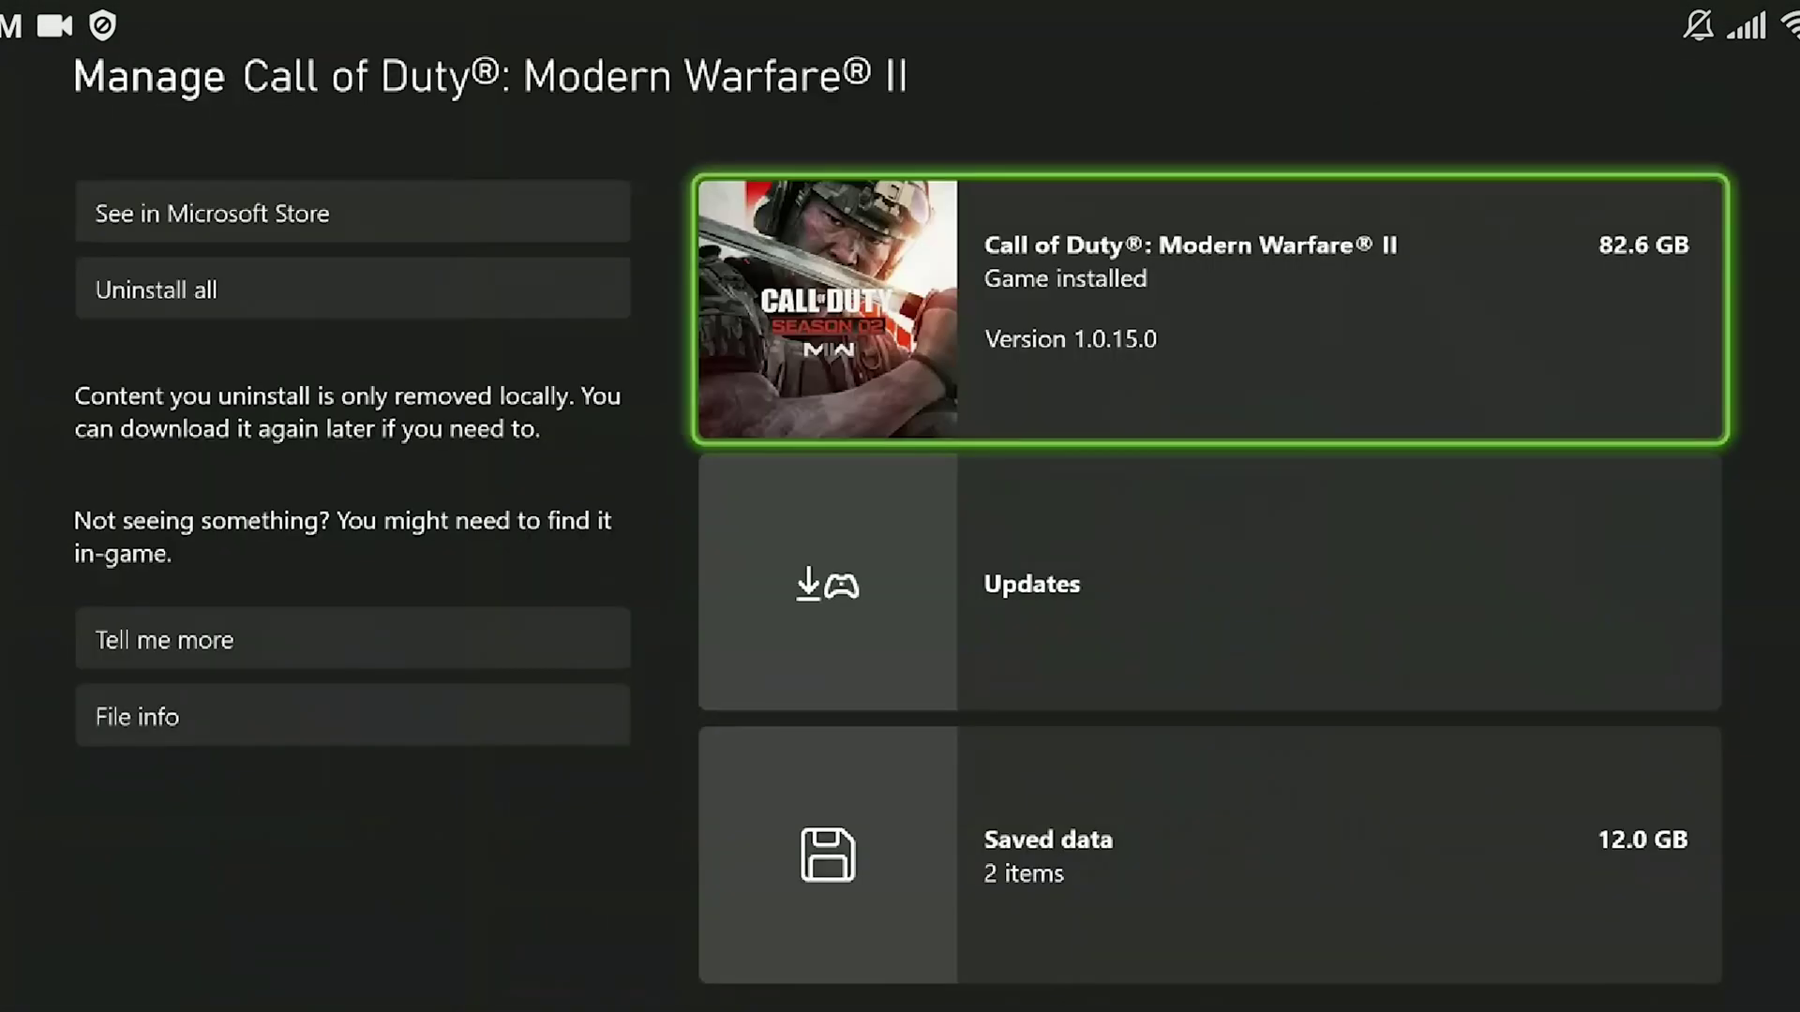
{"action": "key", "text": "Down"}
{"action": "key", "text": "Down"}
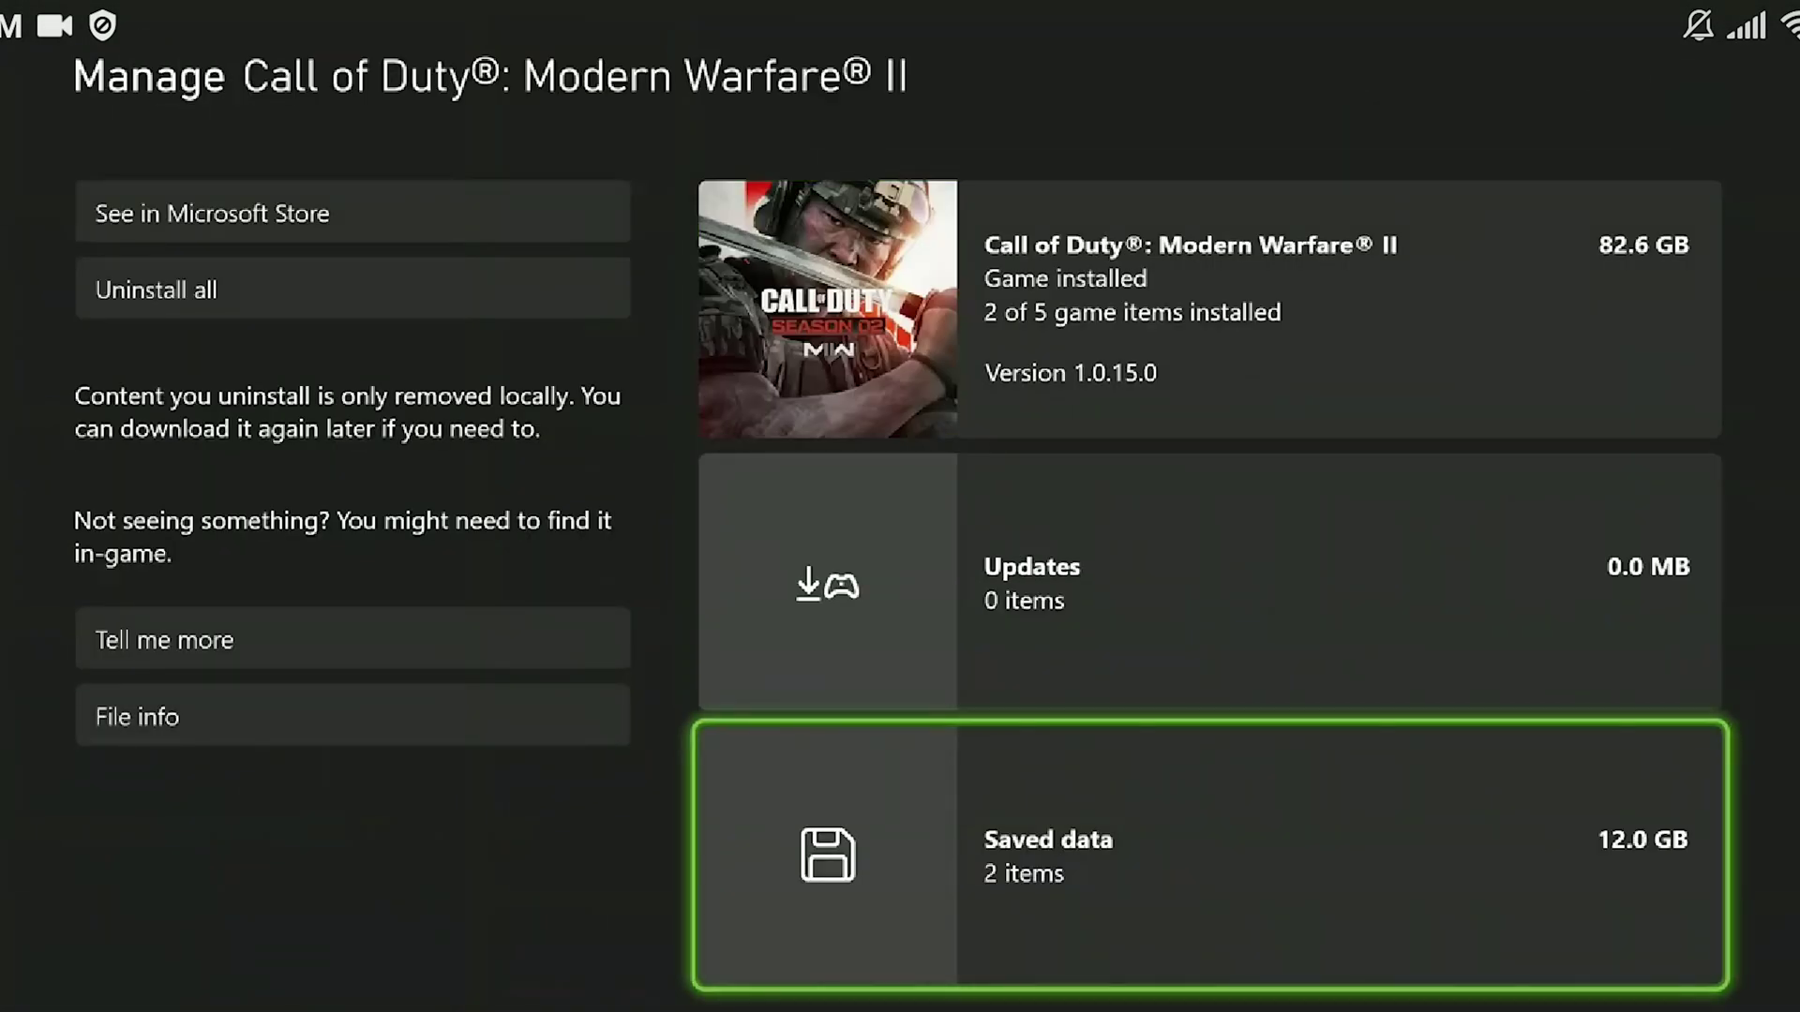
{"action": "key", "text": "Return"}
{"action": "key", "text": "Down"}
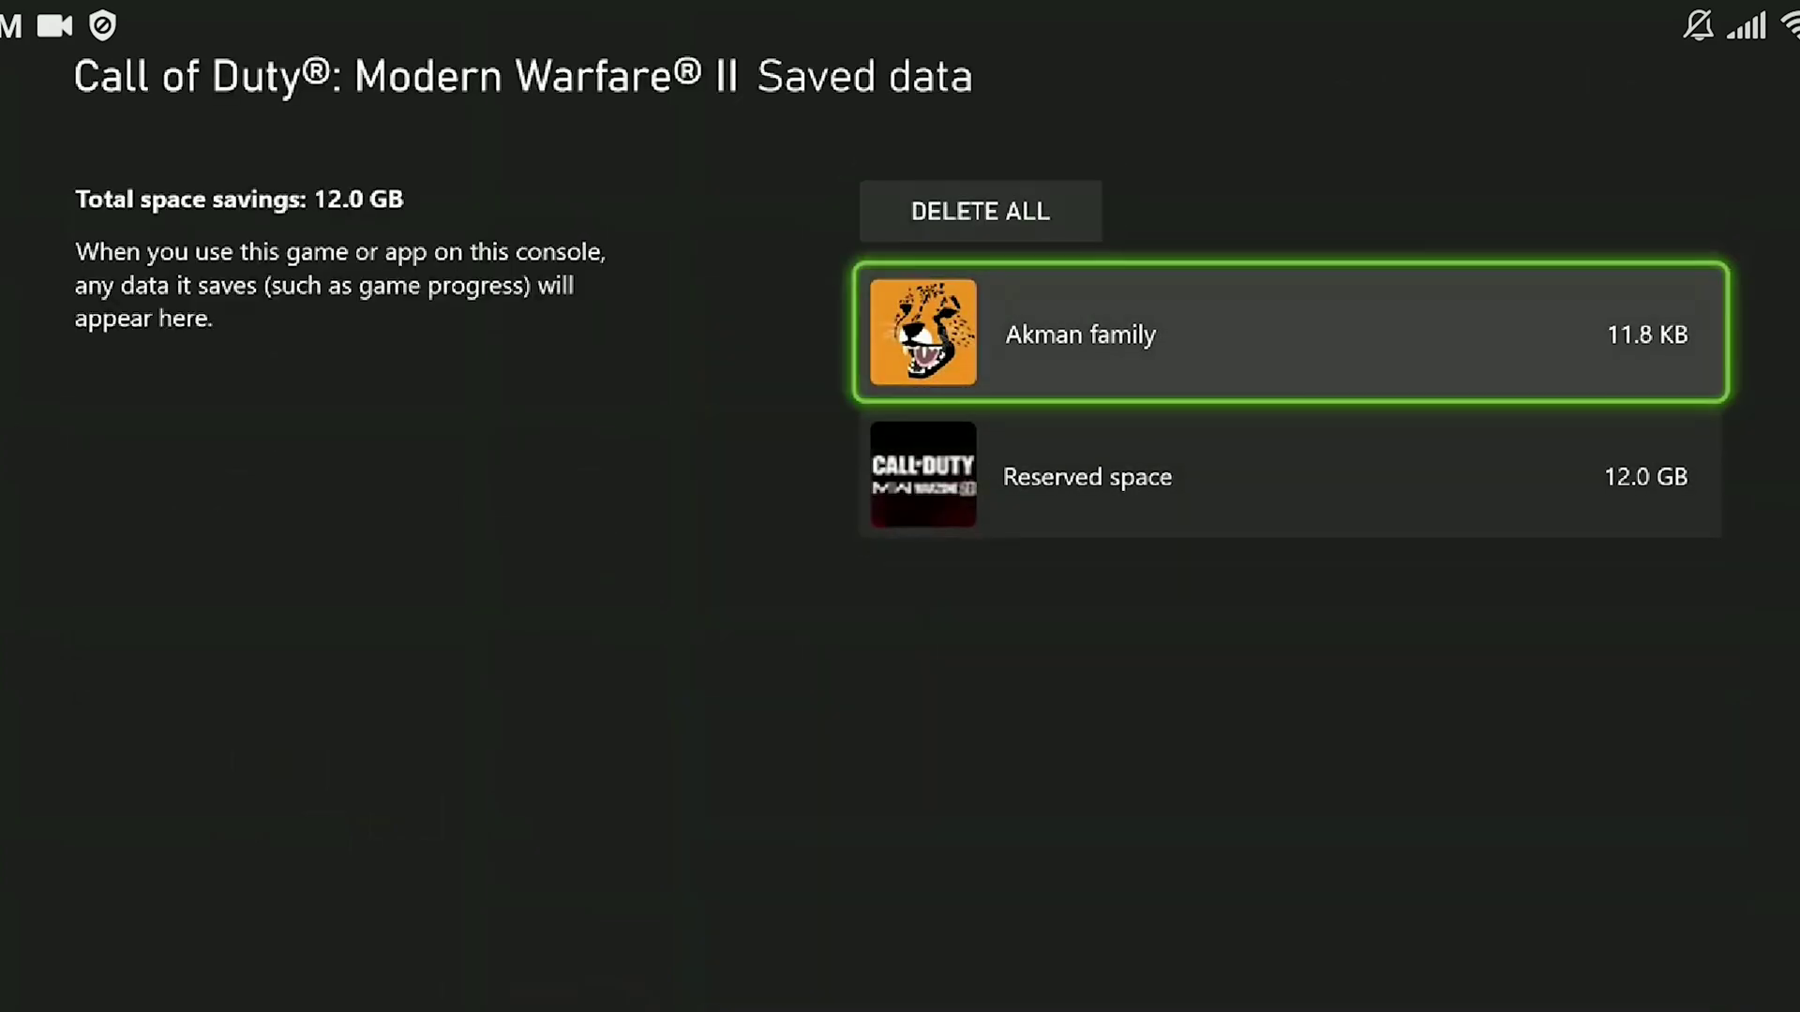
{"action": "key", "text": "Return"}
{"action": "key", "text": "Left"}
{"action": "key", "text": "Left"}
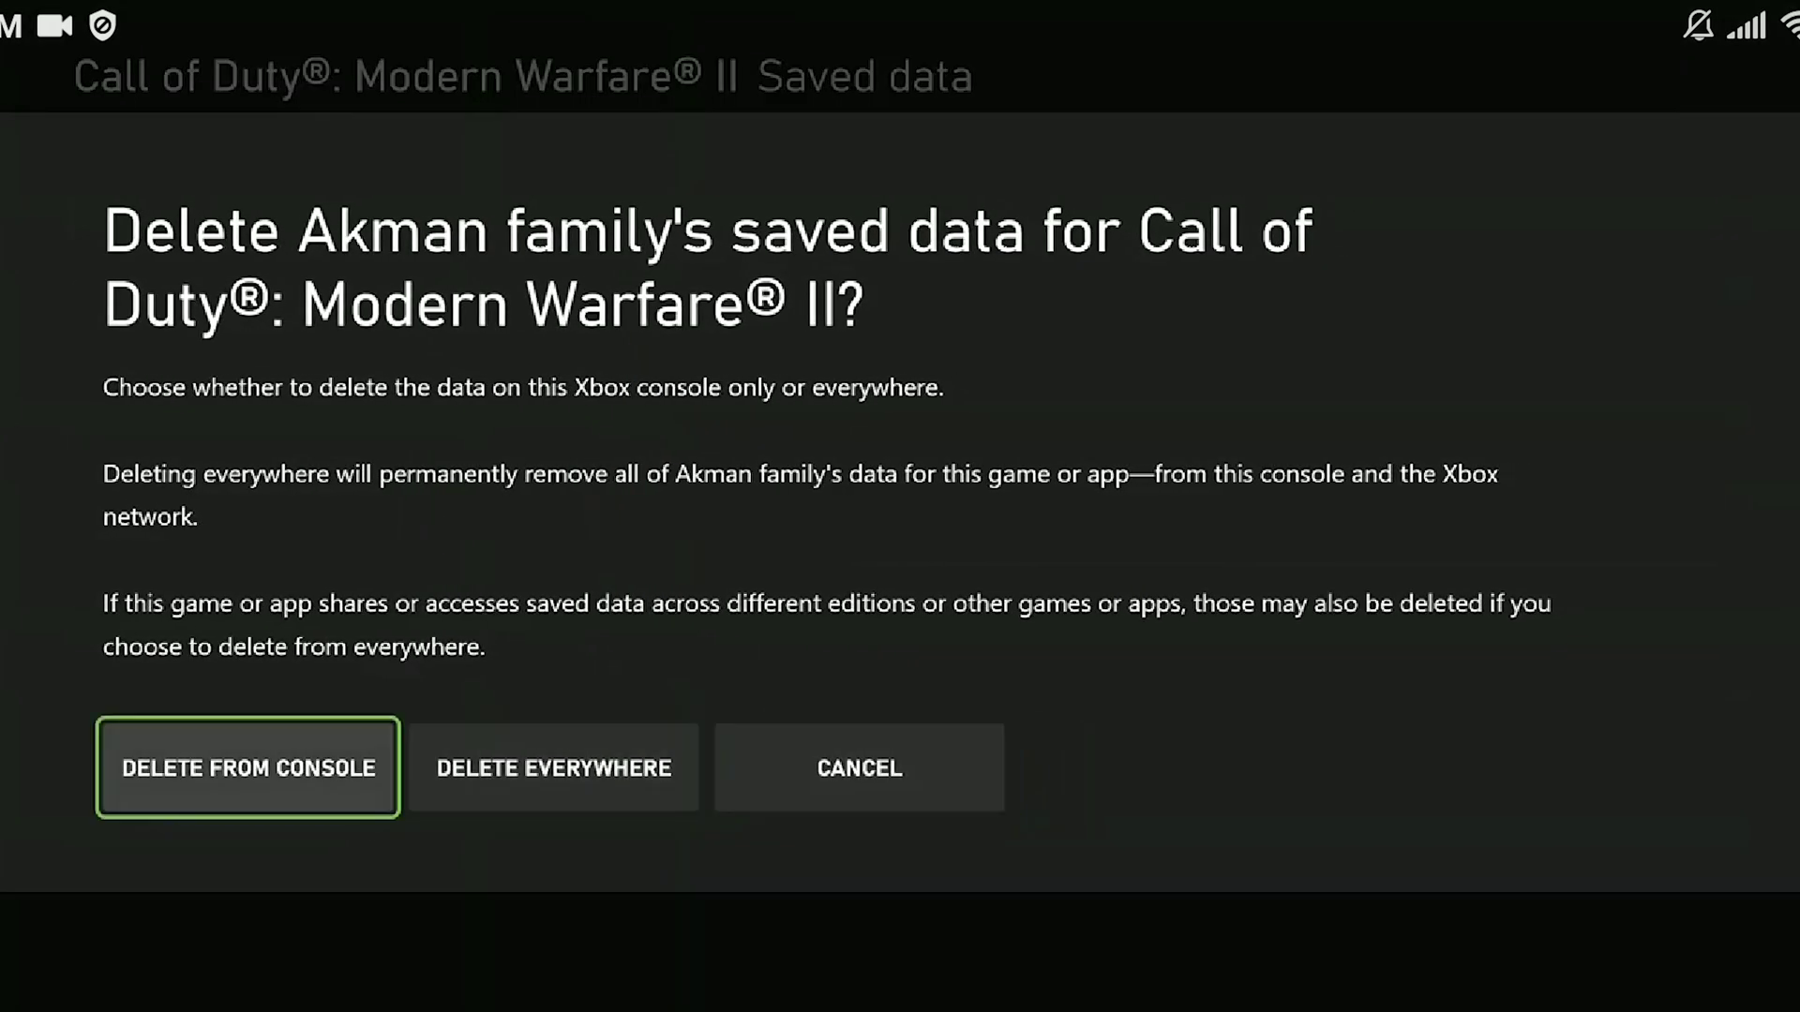
{"action": "key", "text": "Return"}
Step: Clear Call of Duty's reserved space
{"action": "key", "text": "Down"}
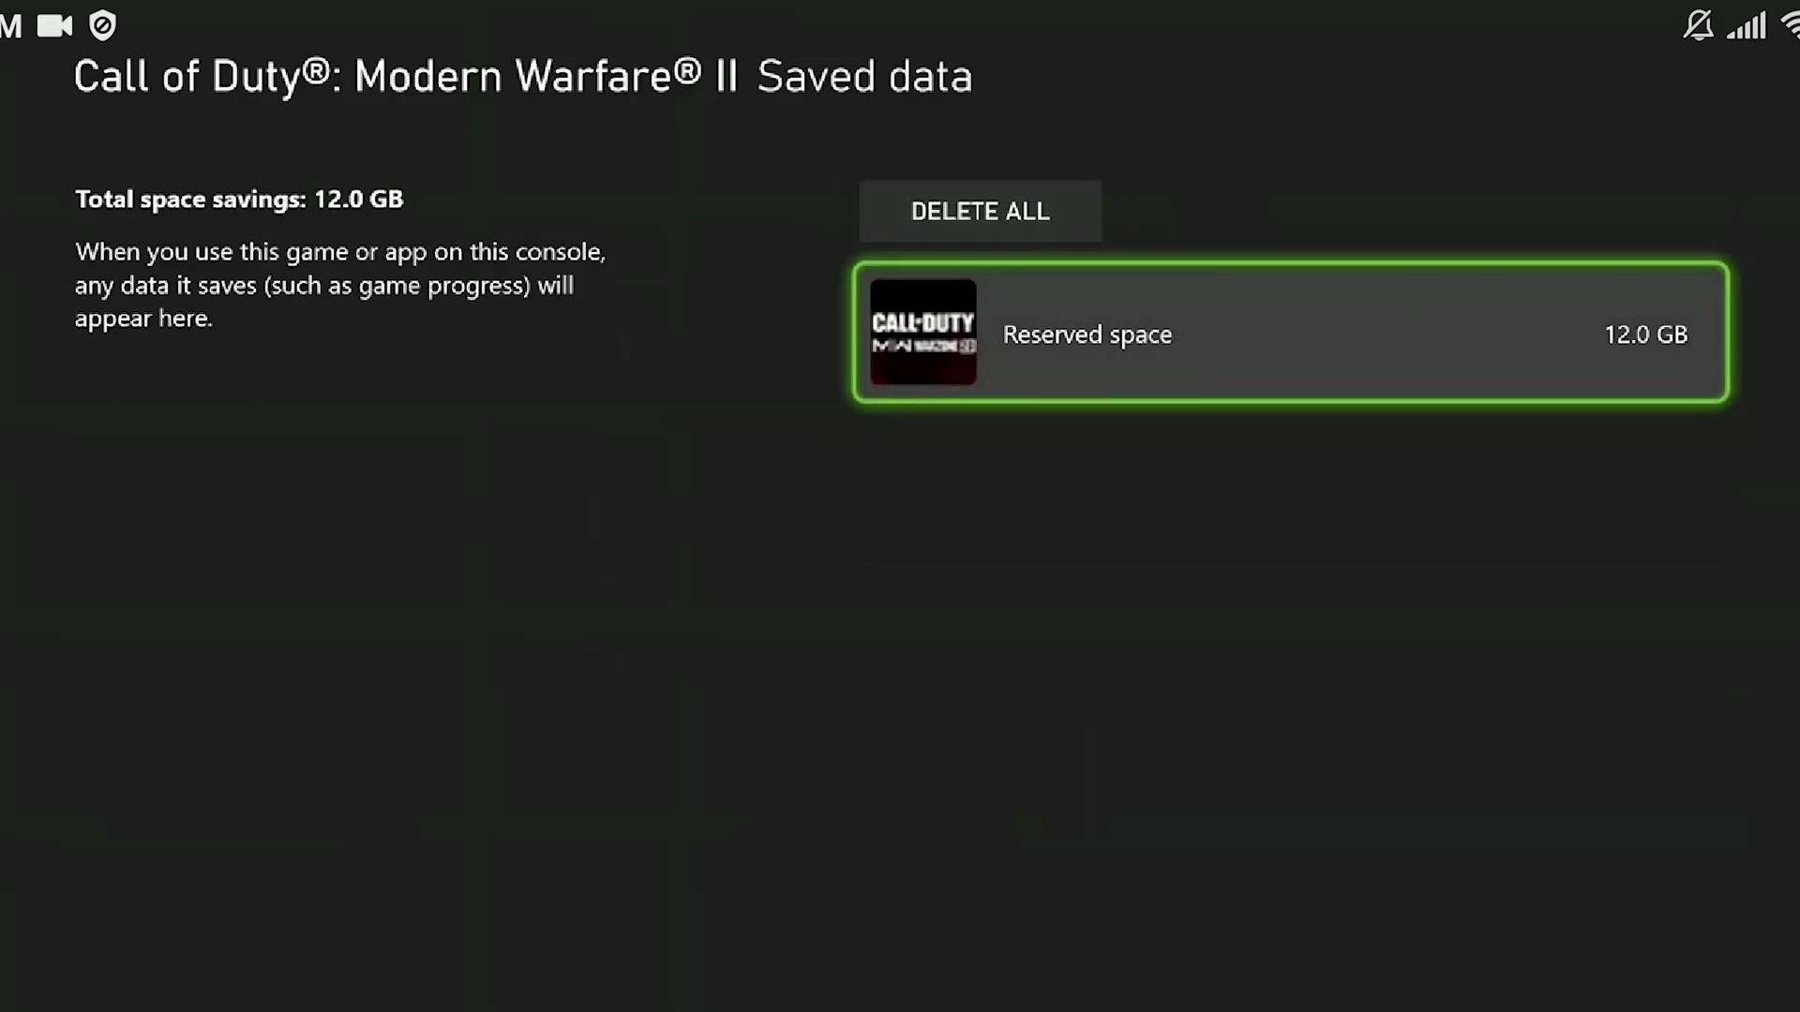
{"action": "key", "text": "Return"}
{"action": "key", "text": "Left"}
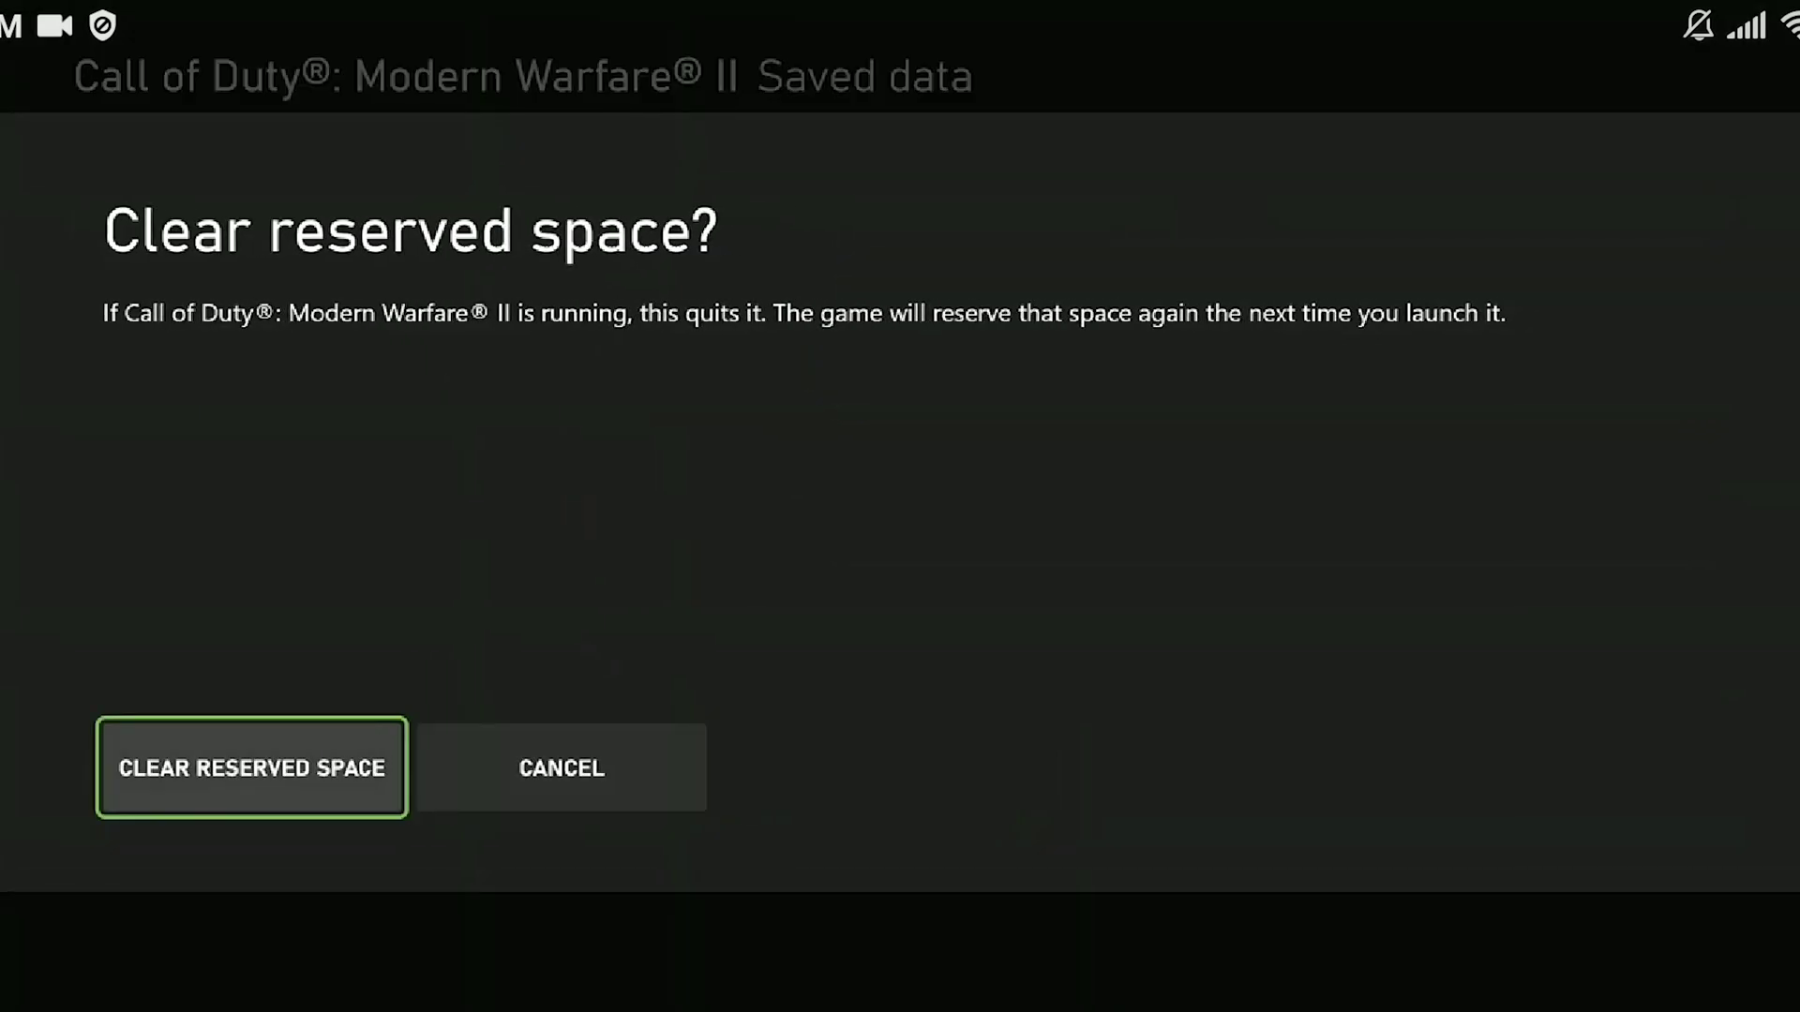
{"action": "key", "text": "Return"}
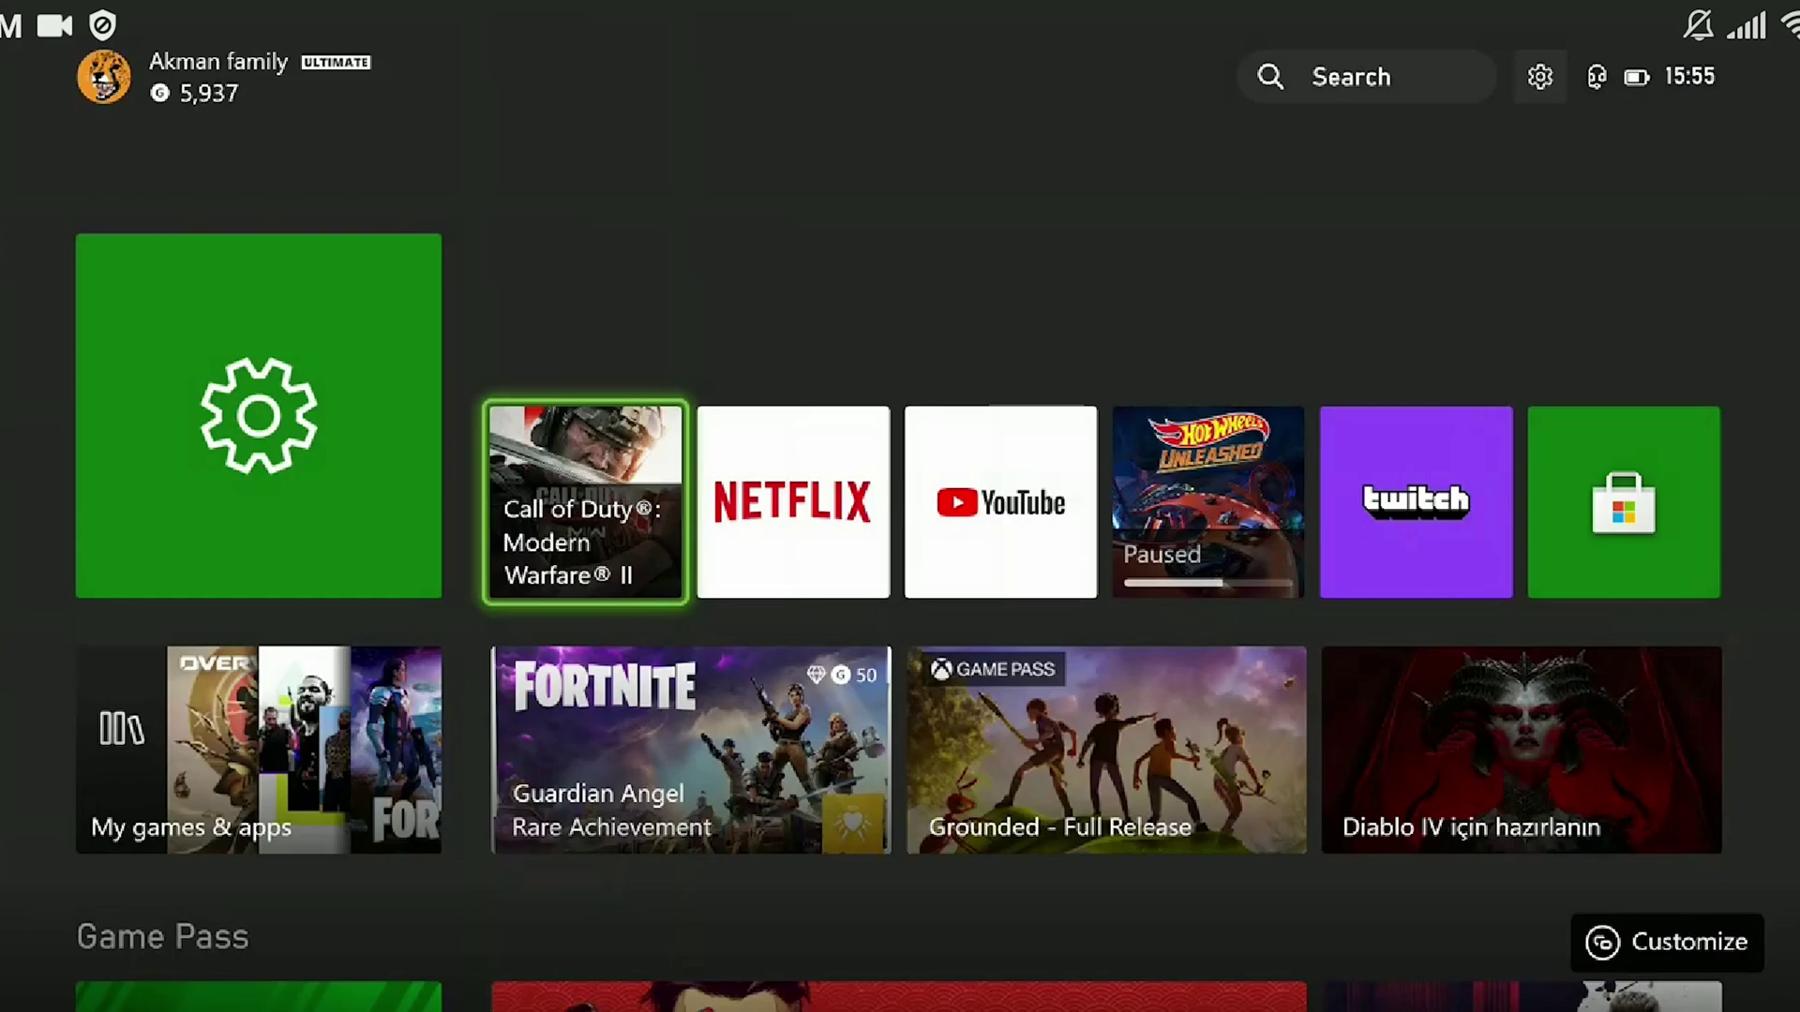
Step: Open Settings > Account > Privacy & online safety and submit the account password
{"action": "key", "text": "Left"}
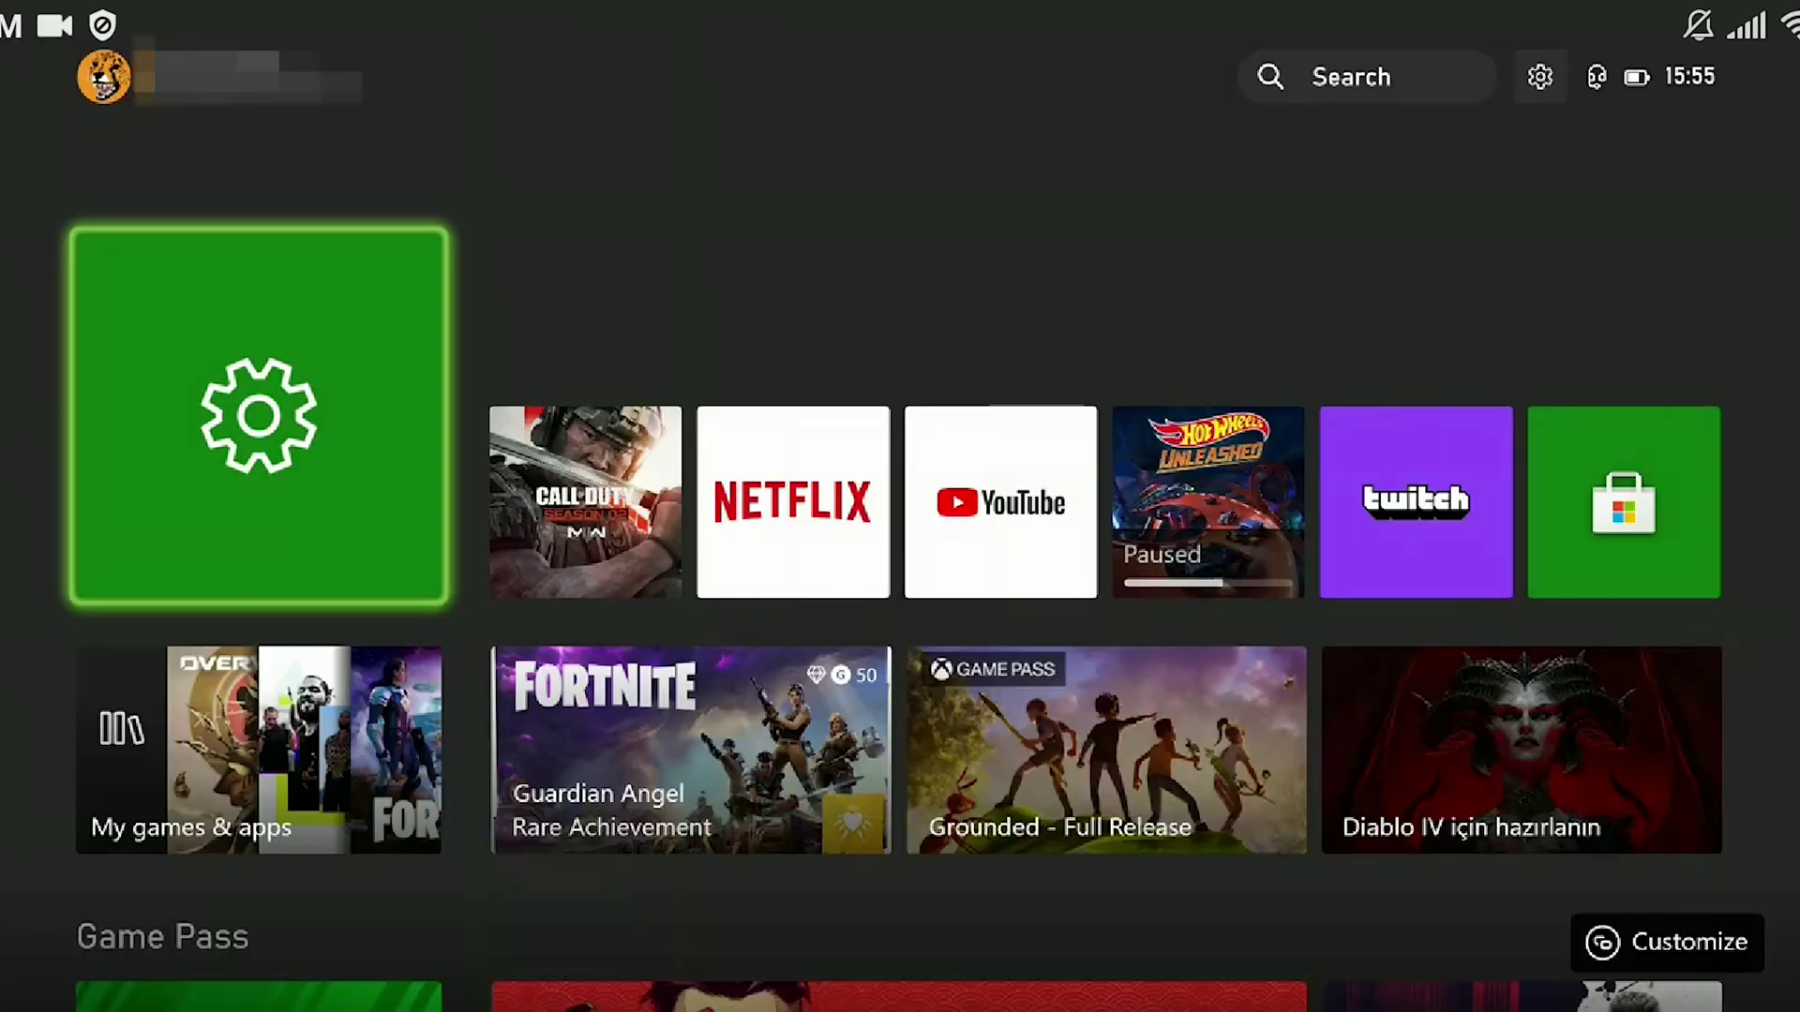
{"action": "key", "text": "Return"}
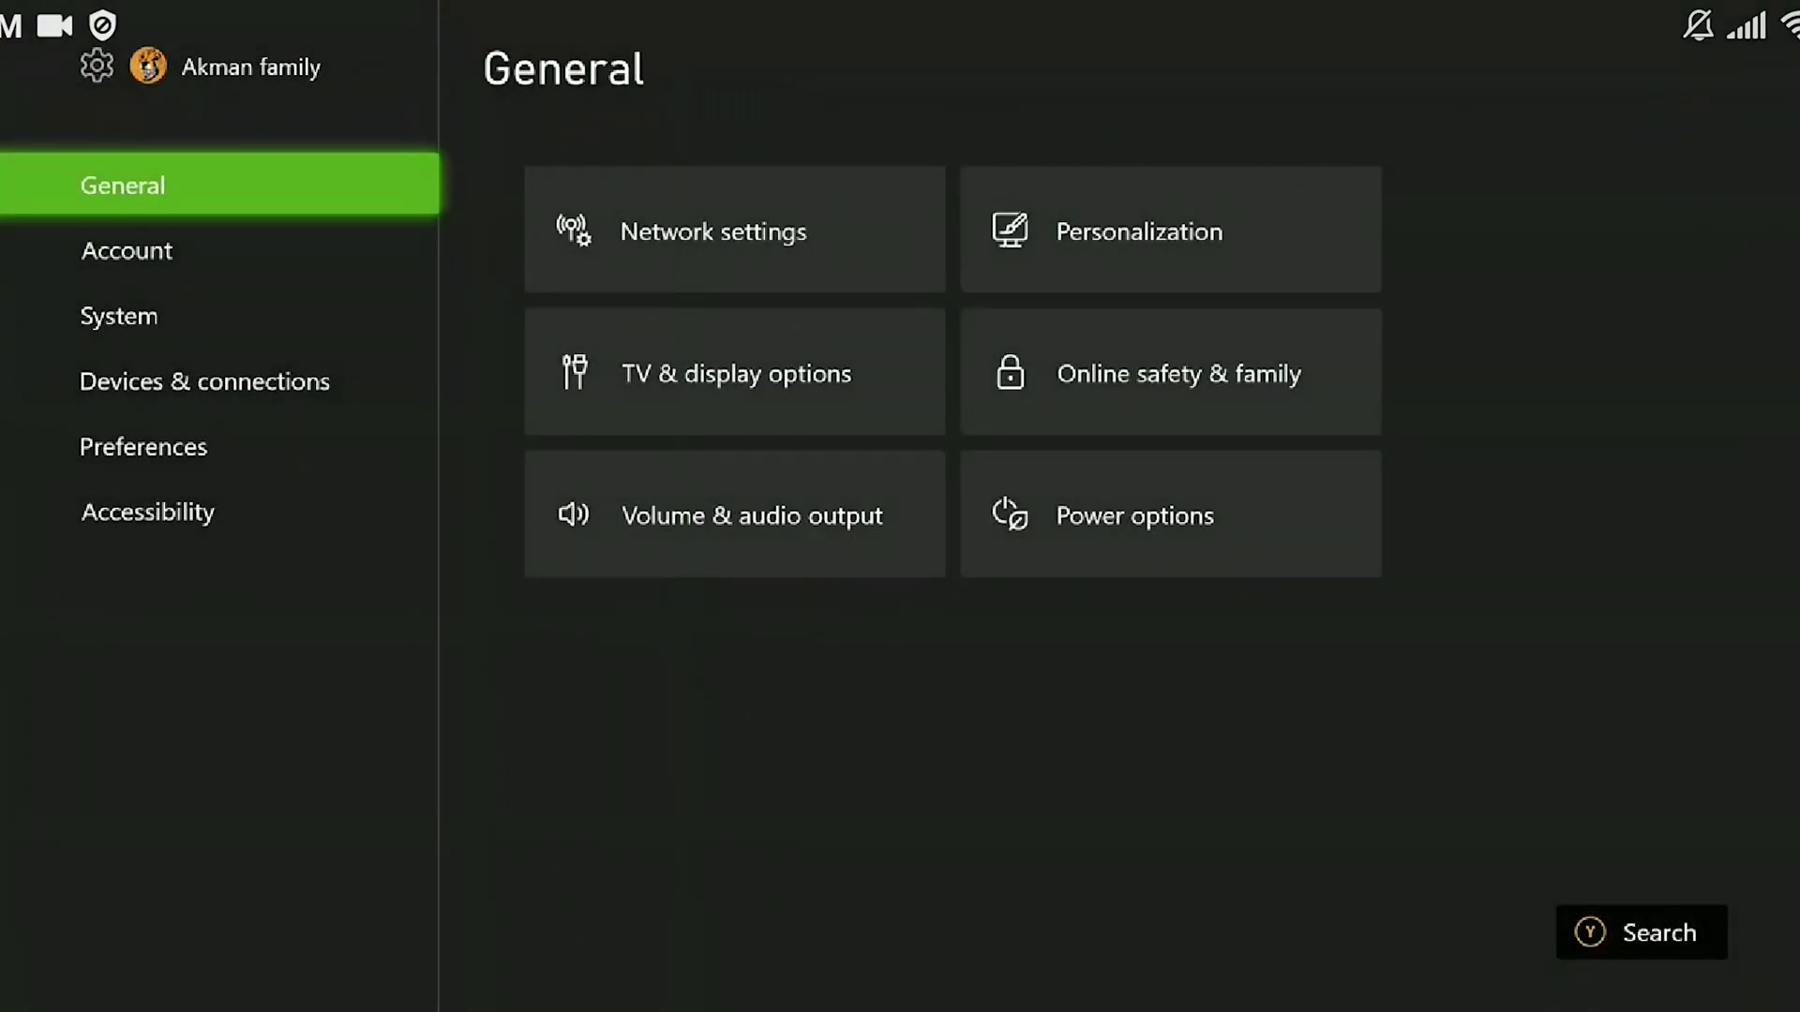
{"action": "key", "text": "Down"}
{"action": "key", "text": "Right"}
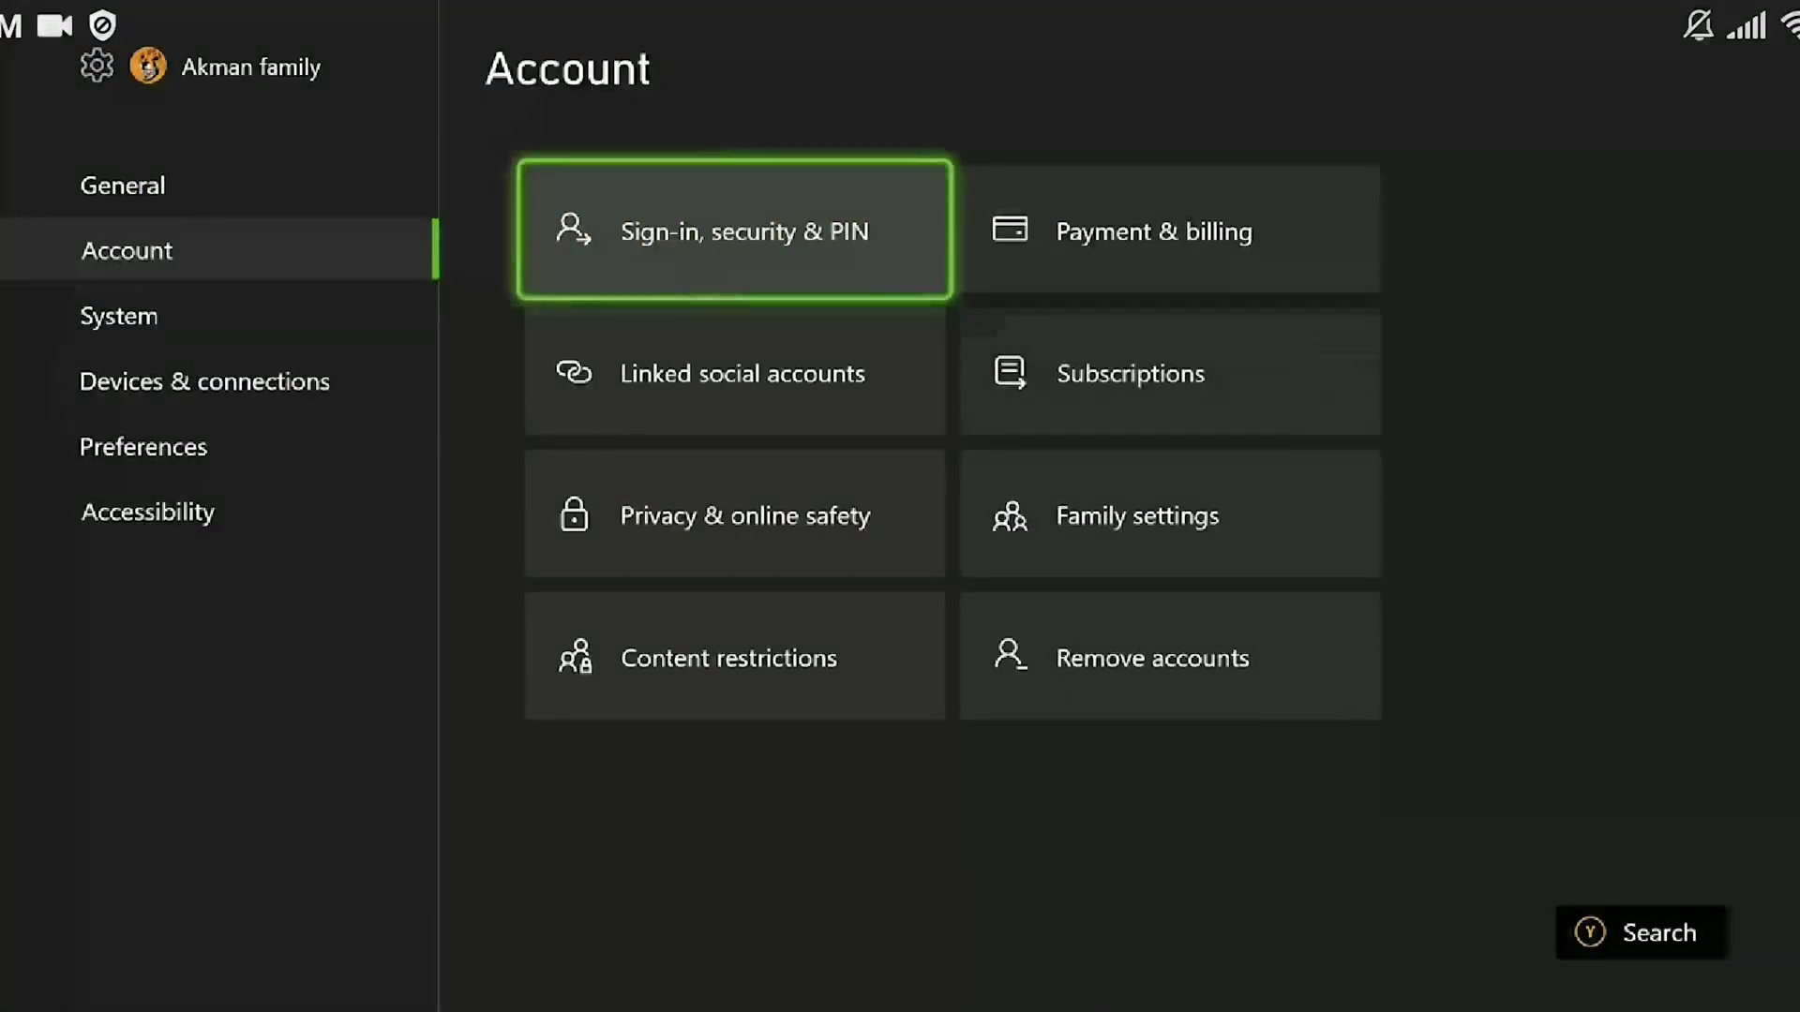
{"action": "key", "text": "Down"}
{"action": "key", "text": "Down"}
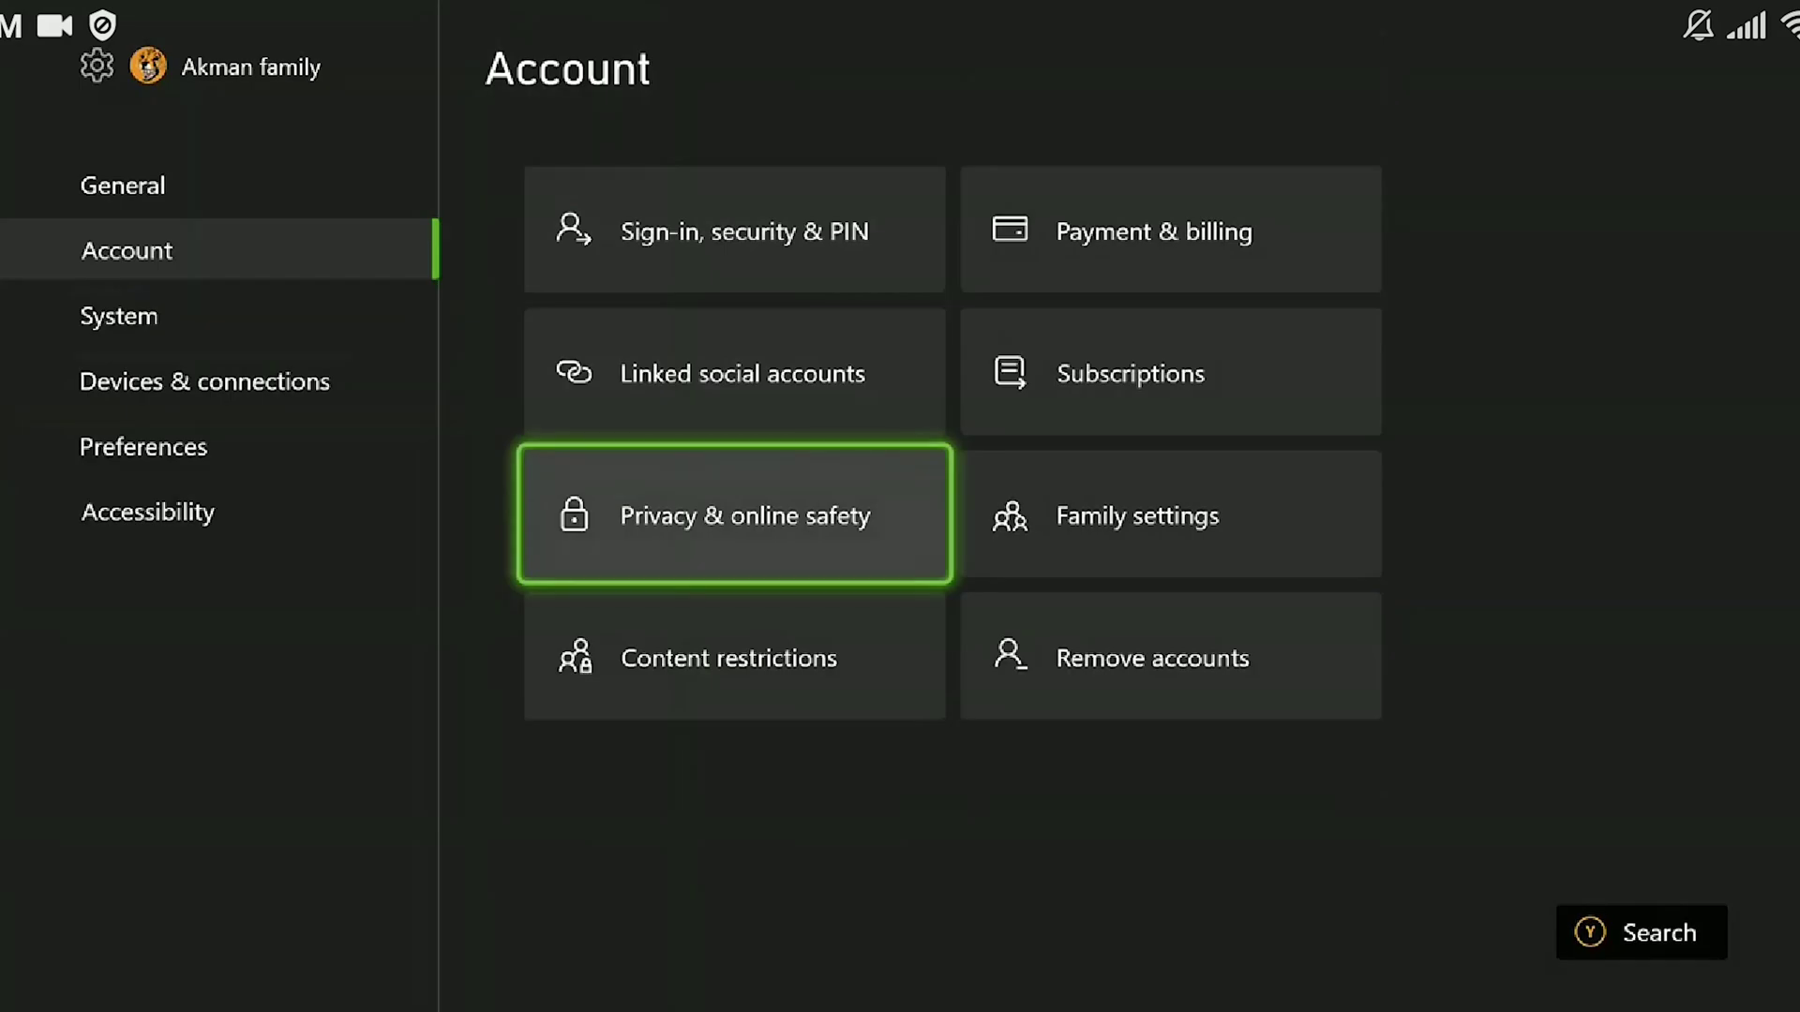
{"action": "key", "text": "Return"}
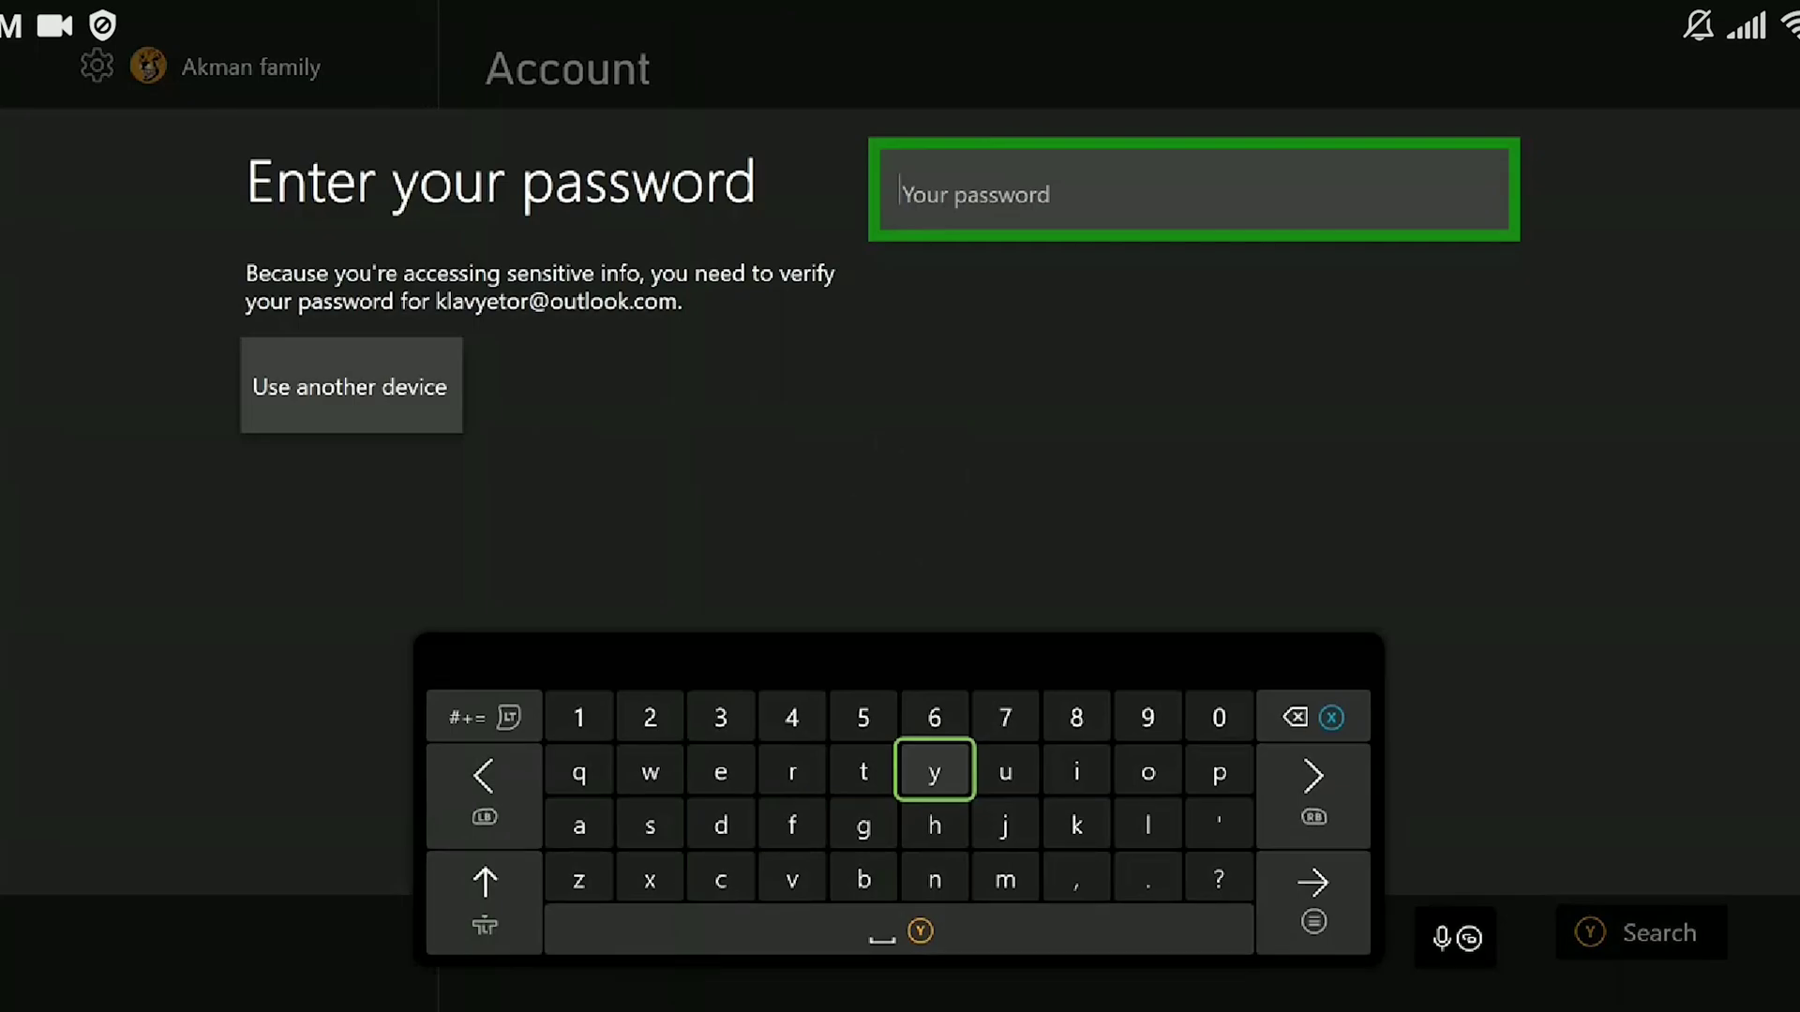
{"action": "key", "text": "Down"}
{"action": "key", "text": "Return"}
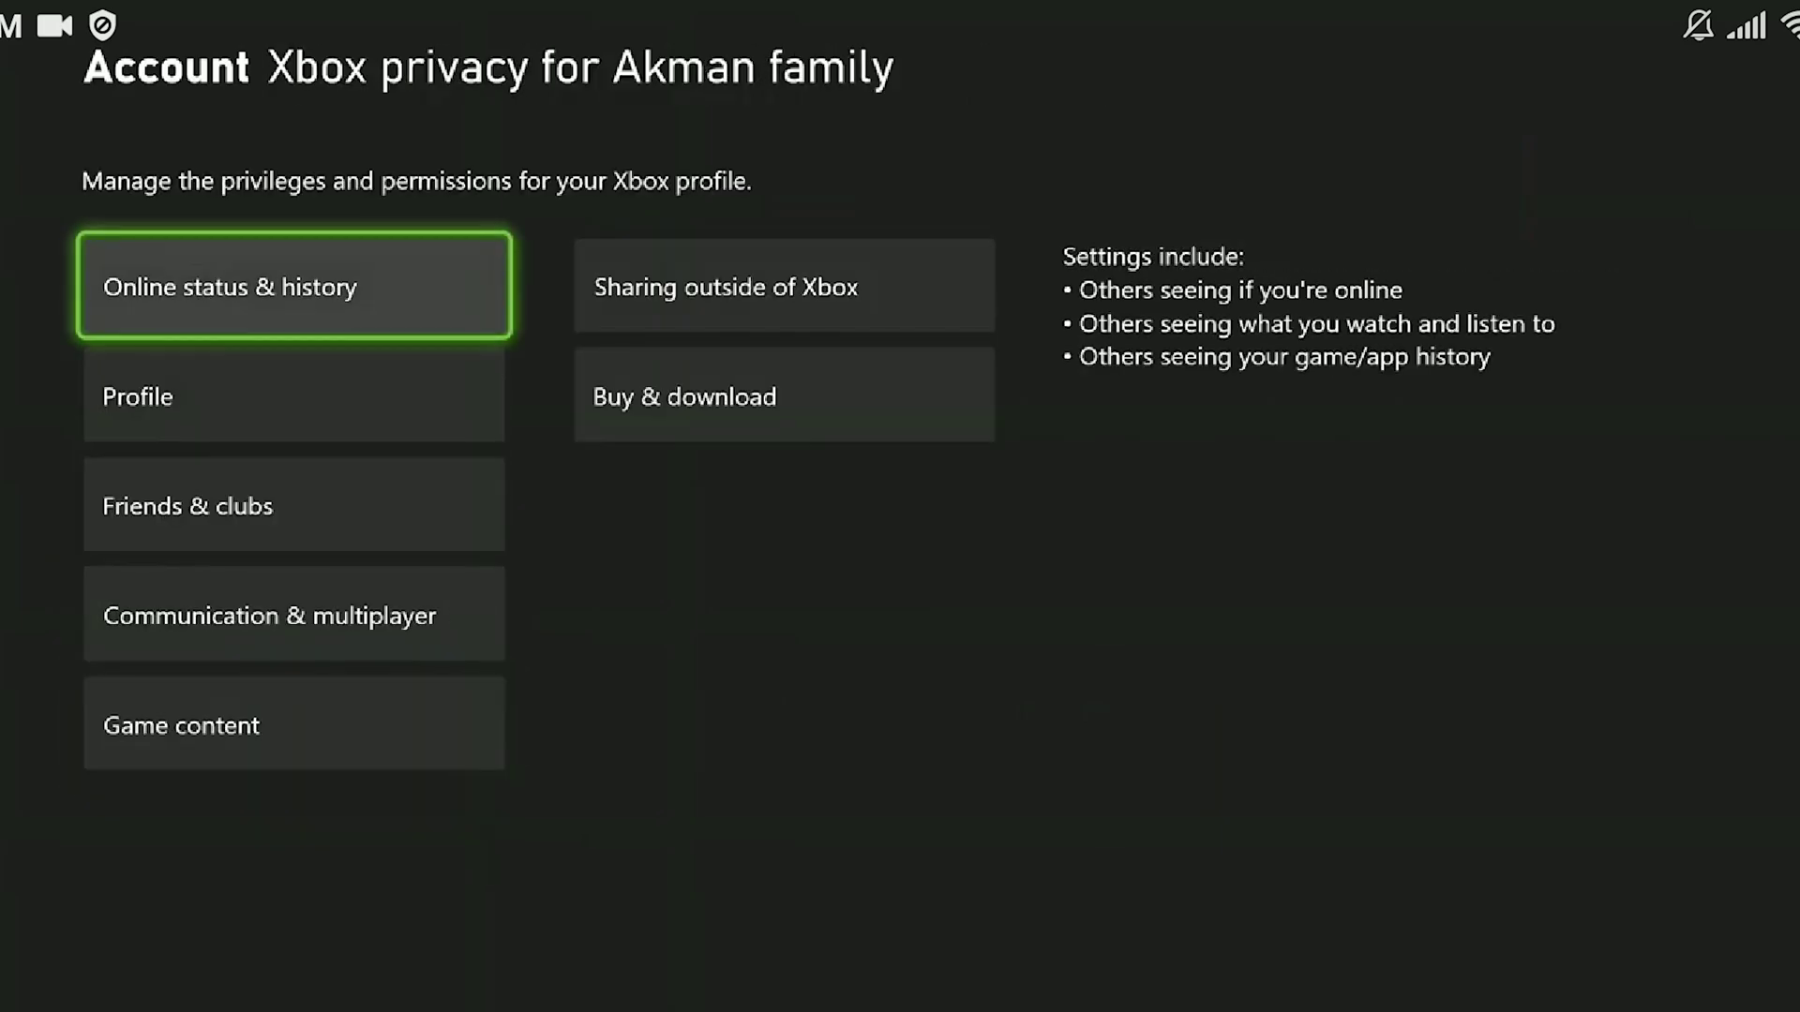
{"action": "key", "text": "Down"}
{"action": "key", "text": "Down"}
{"action": "key", "text": "Down"}
Step: Verify joining multiplayer games and cross-network play are both set to Allow
{"action": "key", "text": "Return"}
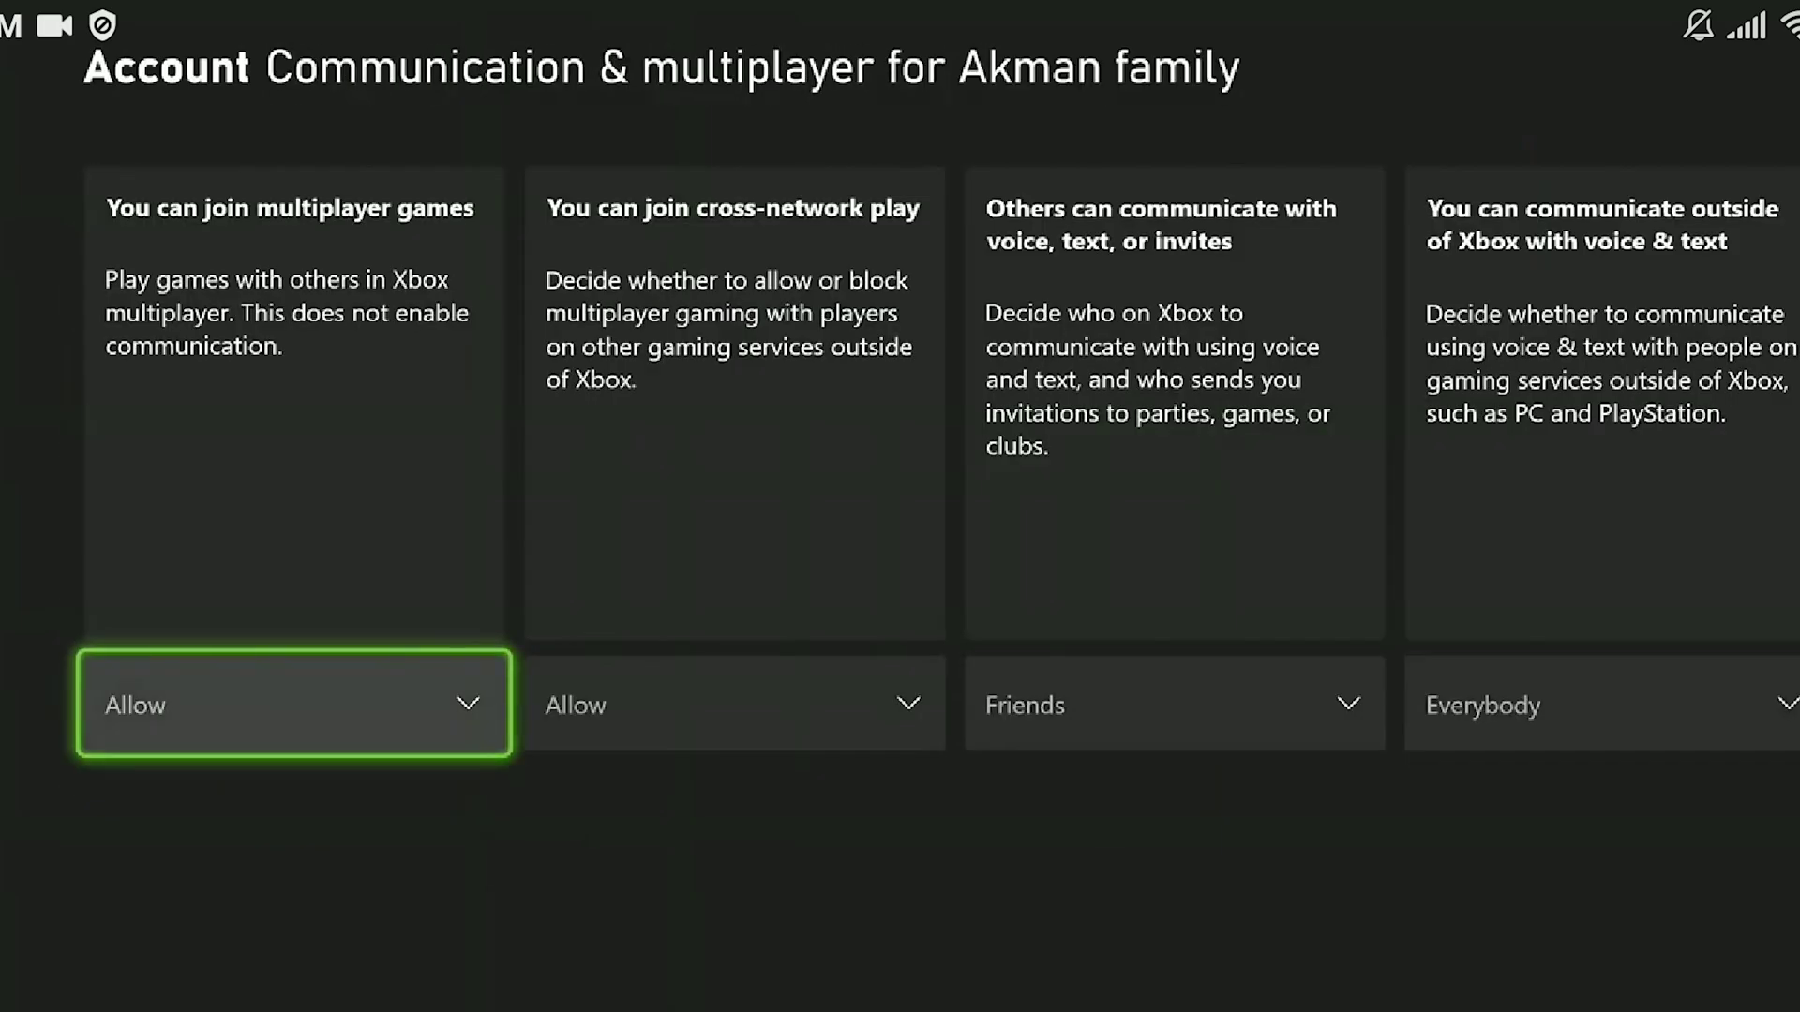
{"action": "key", "text": "Return"}
{"action": "key", "text": "Escape"}
{"action": "key", "text": "Right"}
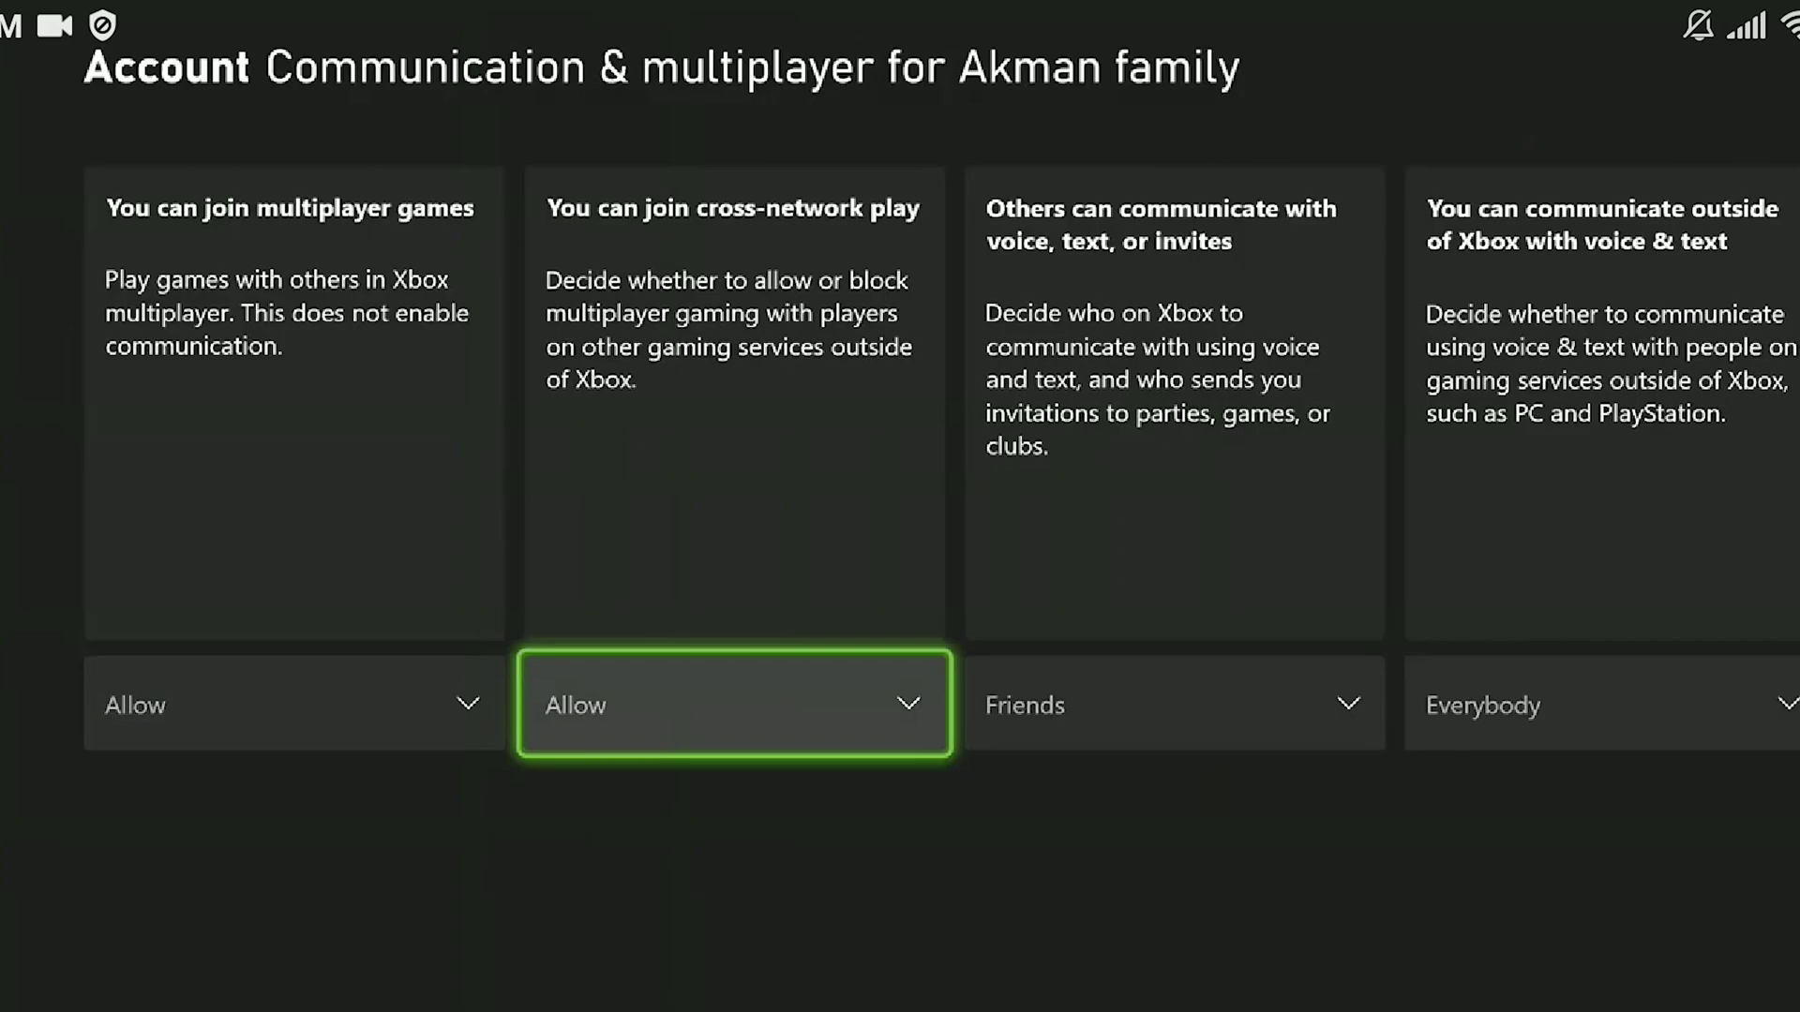
{"action": "key", "text": "Return"}
{"action": "key", "text": "Escape"}
{"action": "key", "text": "Left"}
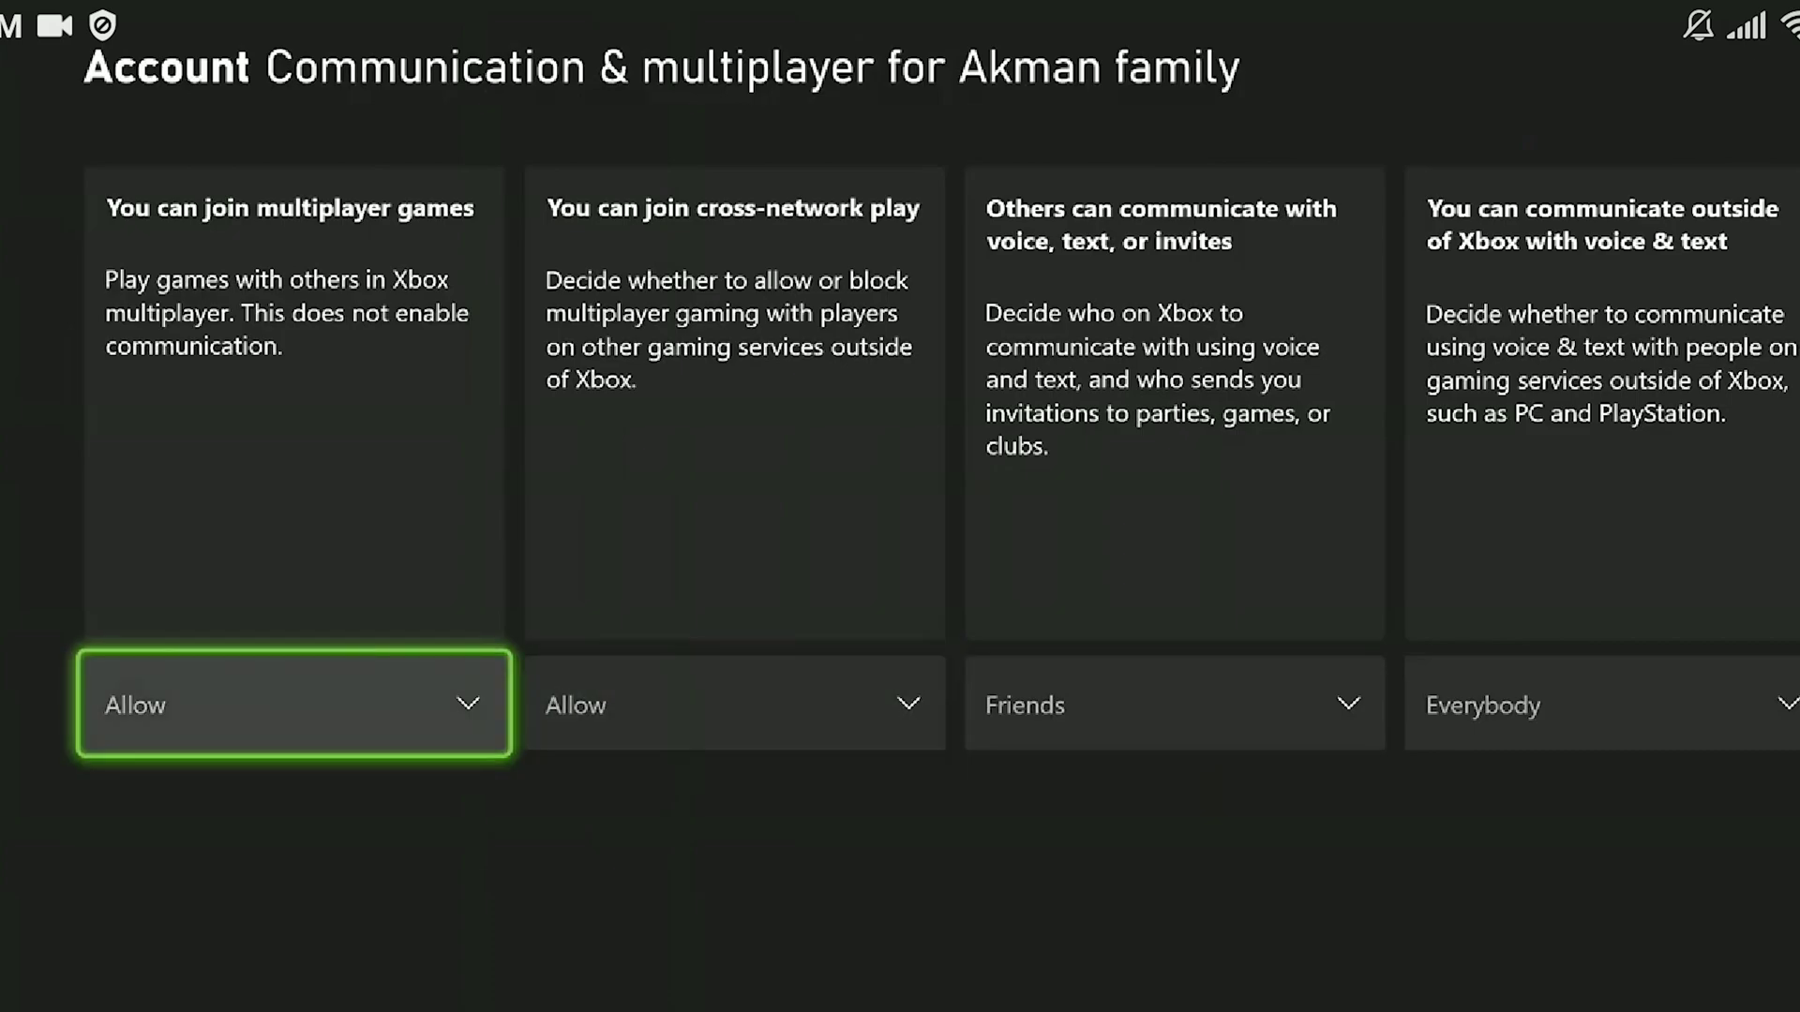
{"action": "key", "text": "Right"}
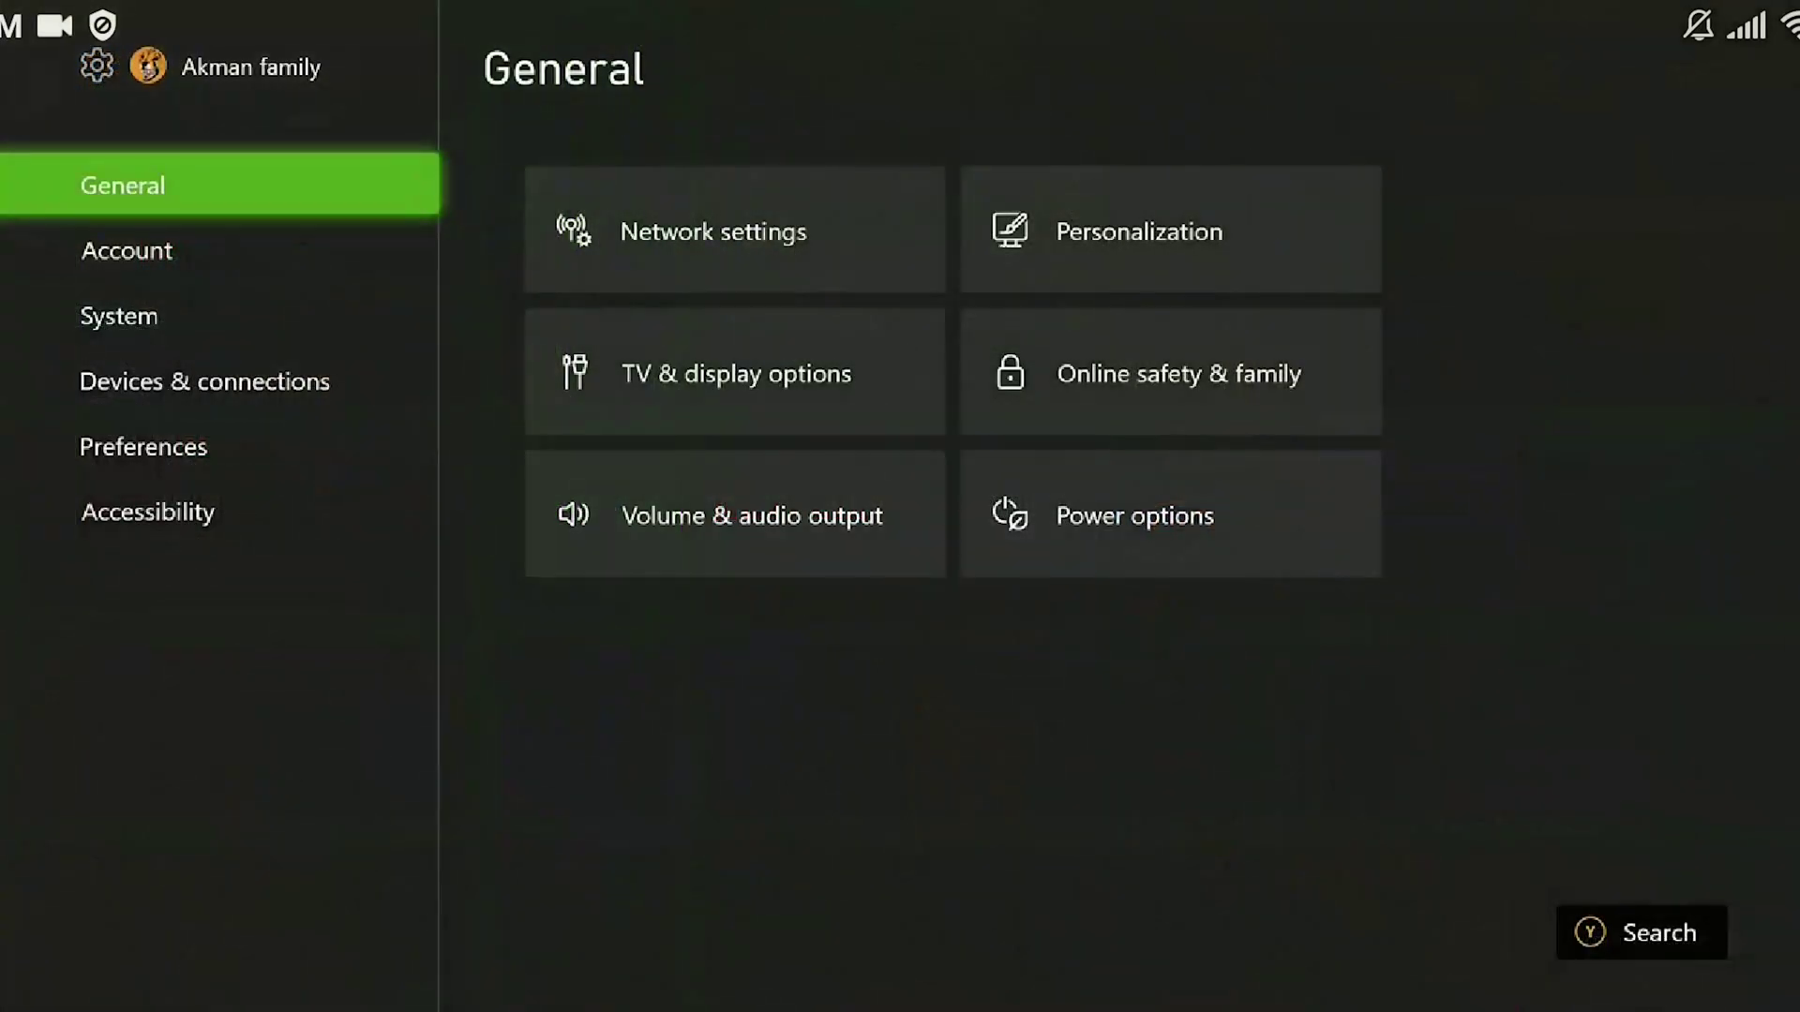
Step: Clear persistent storage under Devices & connections > Blu-ray
{"action": "key", "text": "Down"}
{"action": "key", "text": "Down"}
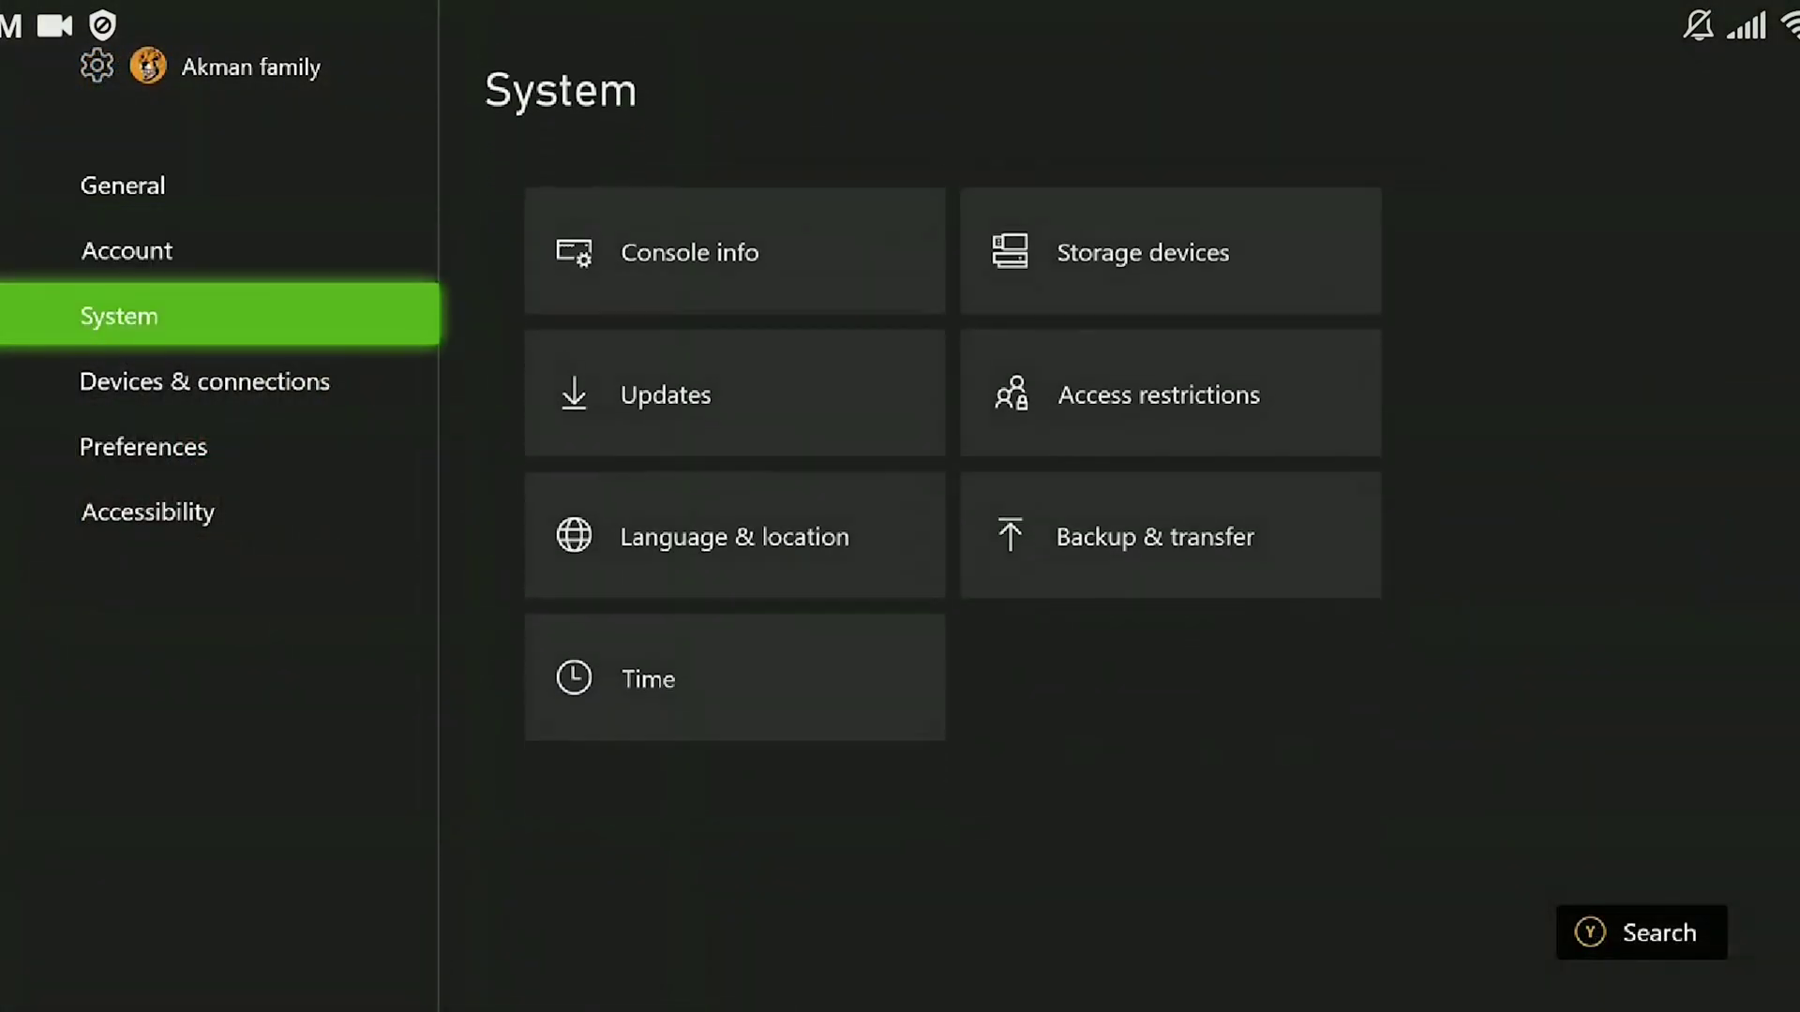
{"action": "key", "text": "Down"}
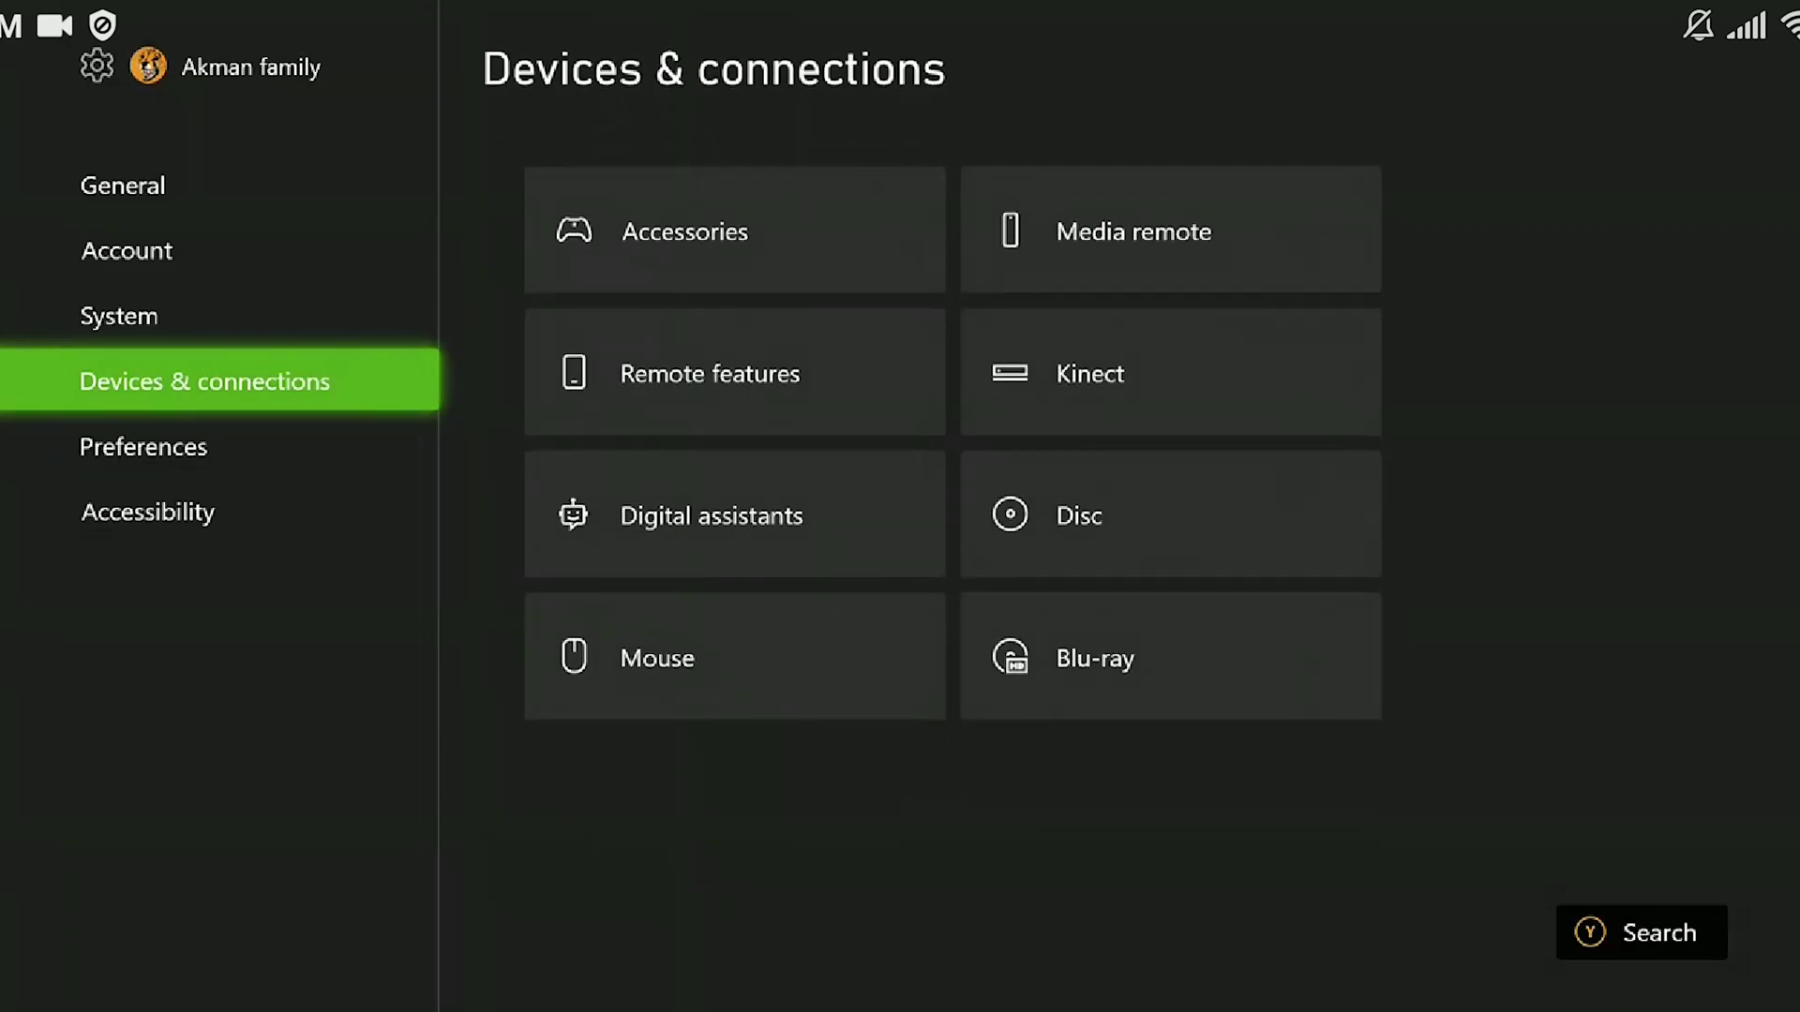
{"action": "key", "text": "Right"}
{"action": "key", "text": "Right"}
{"action": "key", "text": "Down"}
{"action": "key", "text": "Down"}
{"action": "key", "text": "Down"}
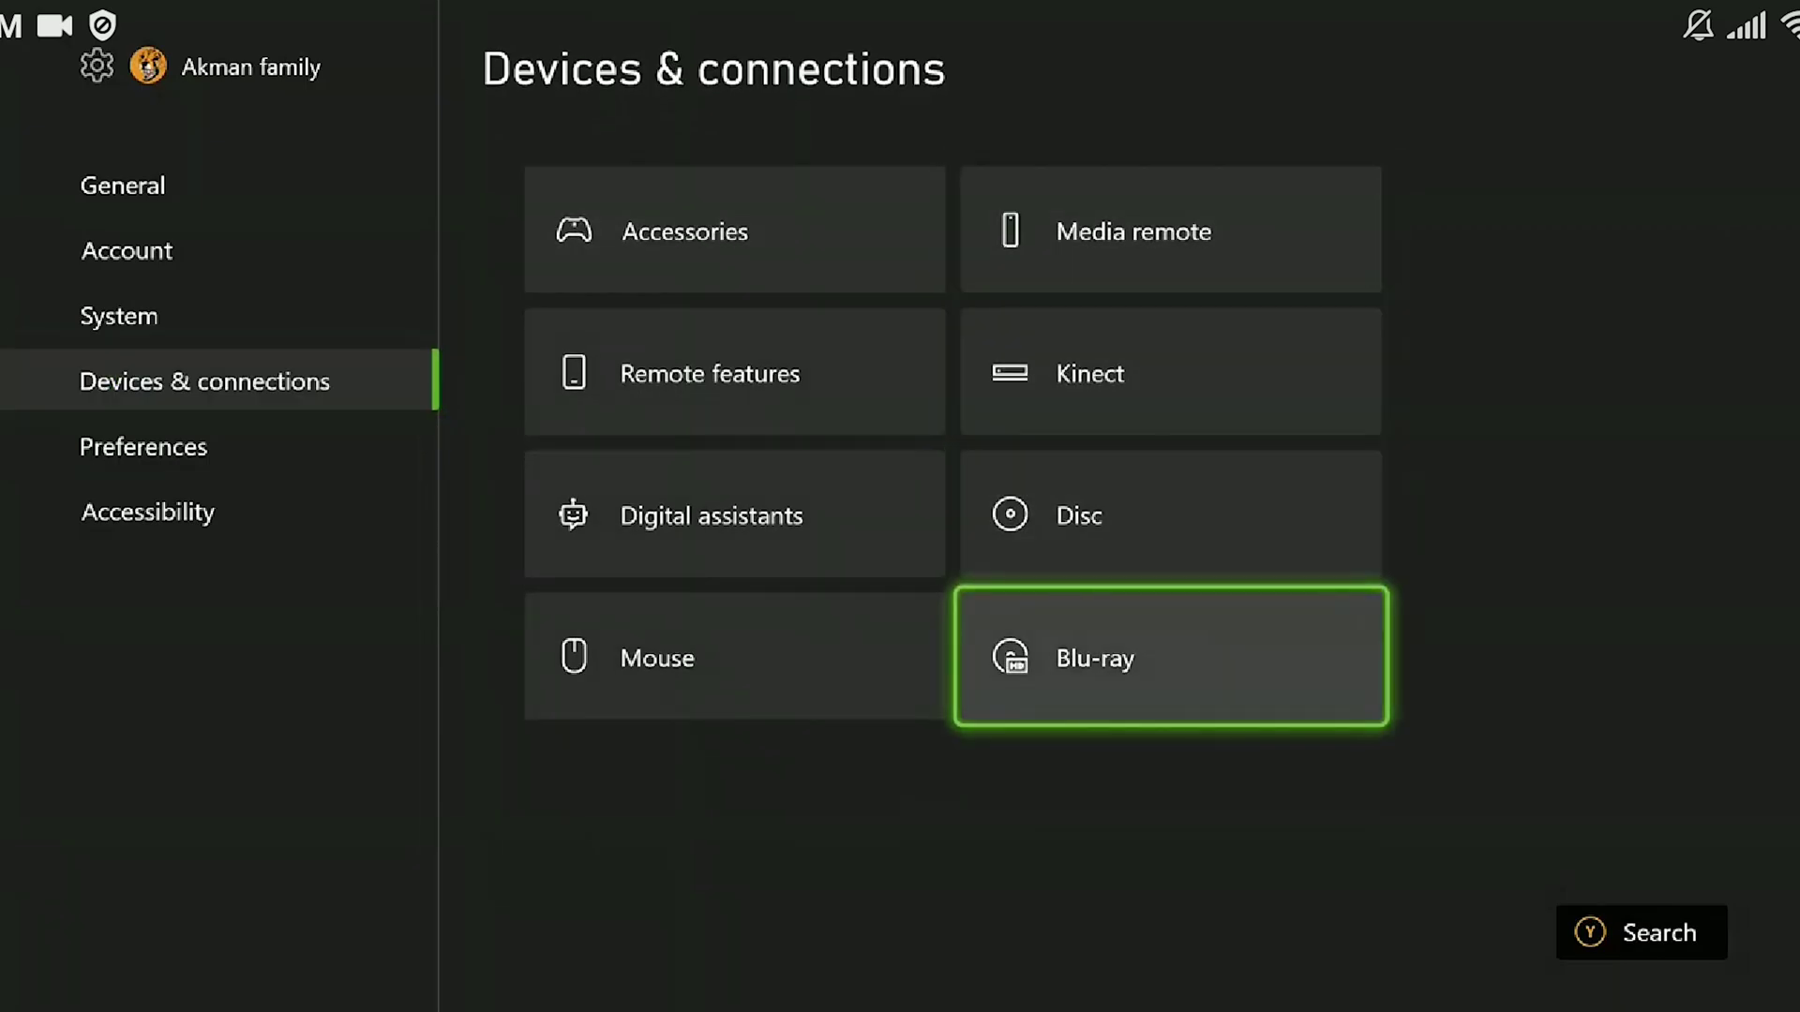
{"action": "key", "text": "Return"}
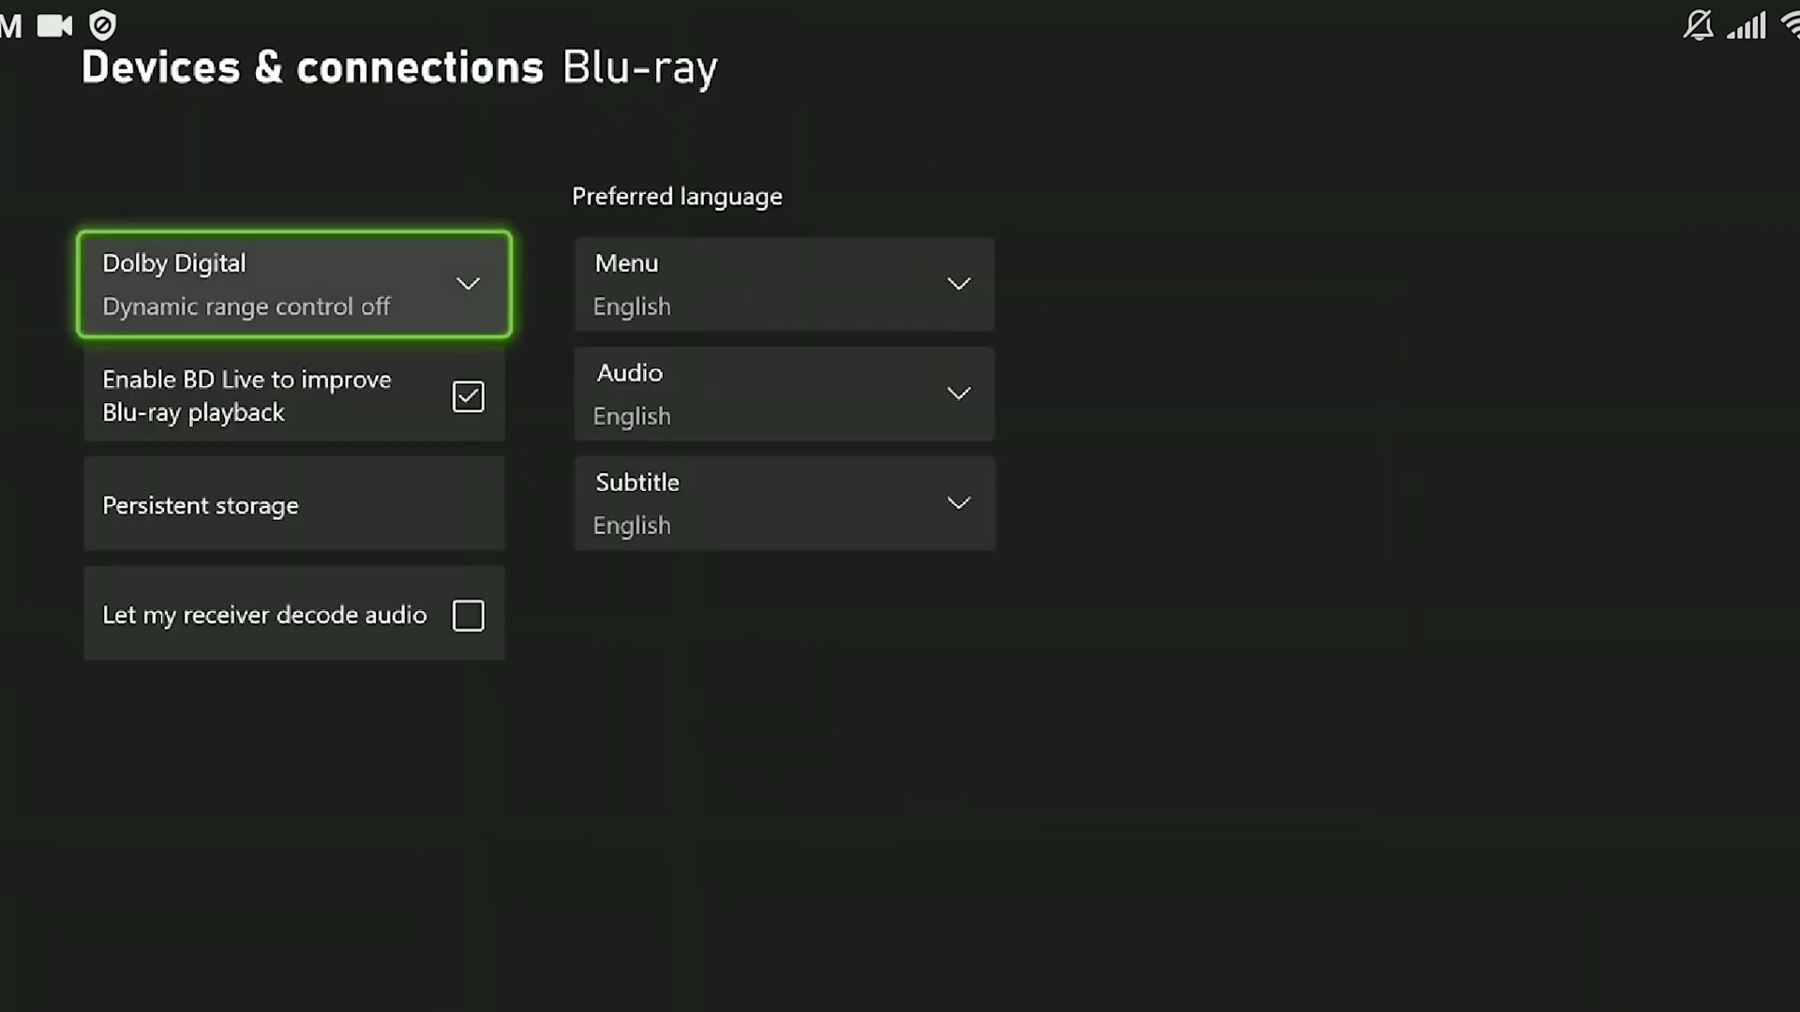
{"action": "key", "text": "Down"}
{"action": "key", "text": "Down"}
{"action": "key", "text": "Return"}
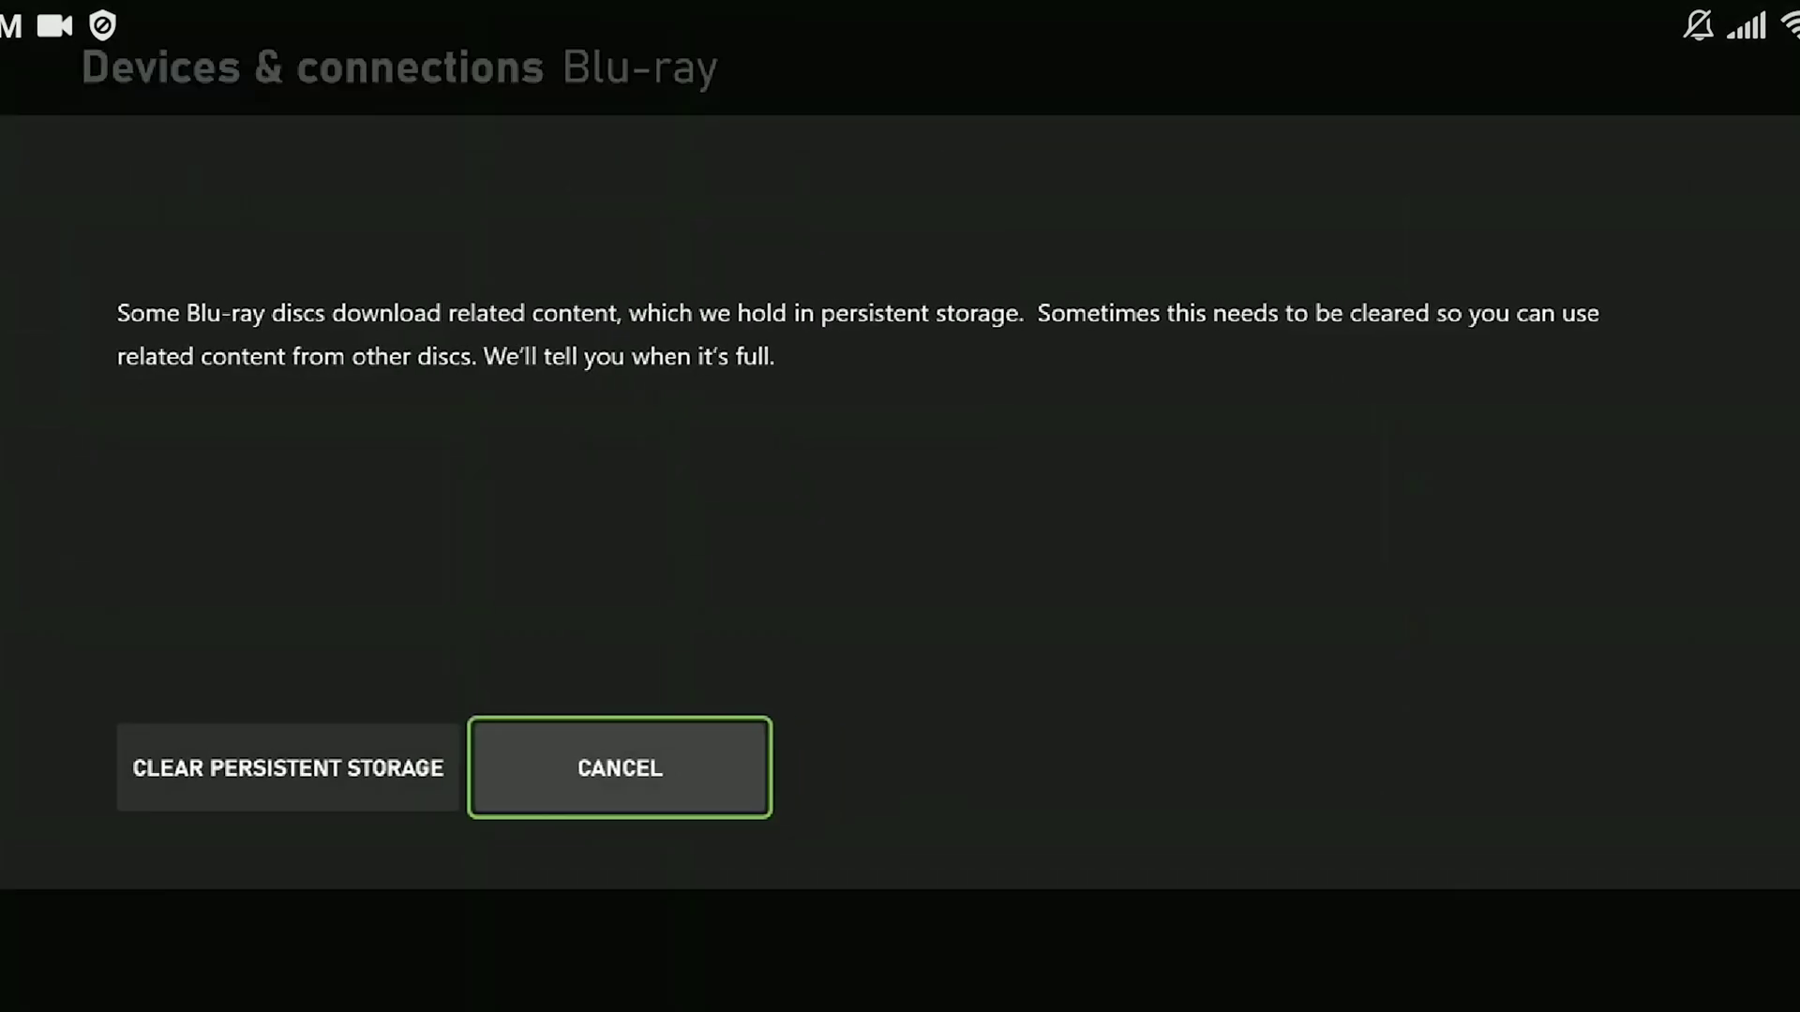
{"action": "key", "text": "Left"}
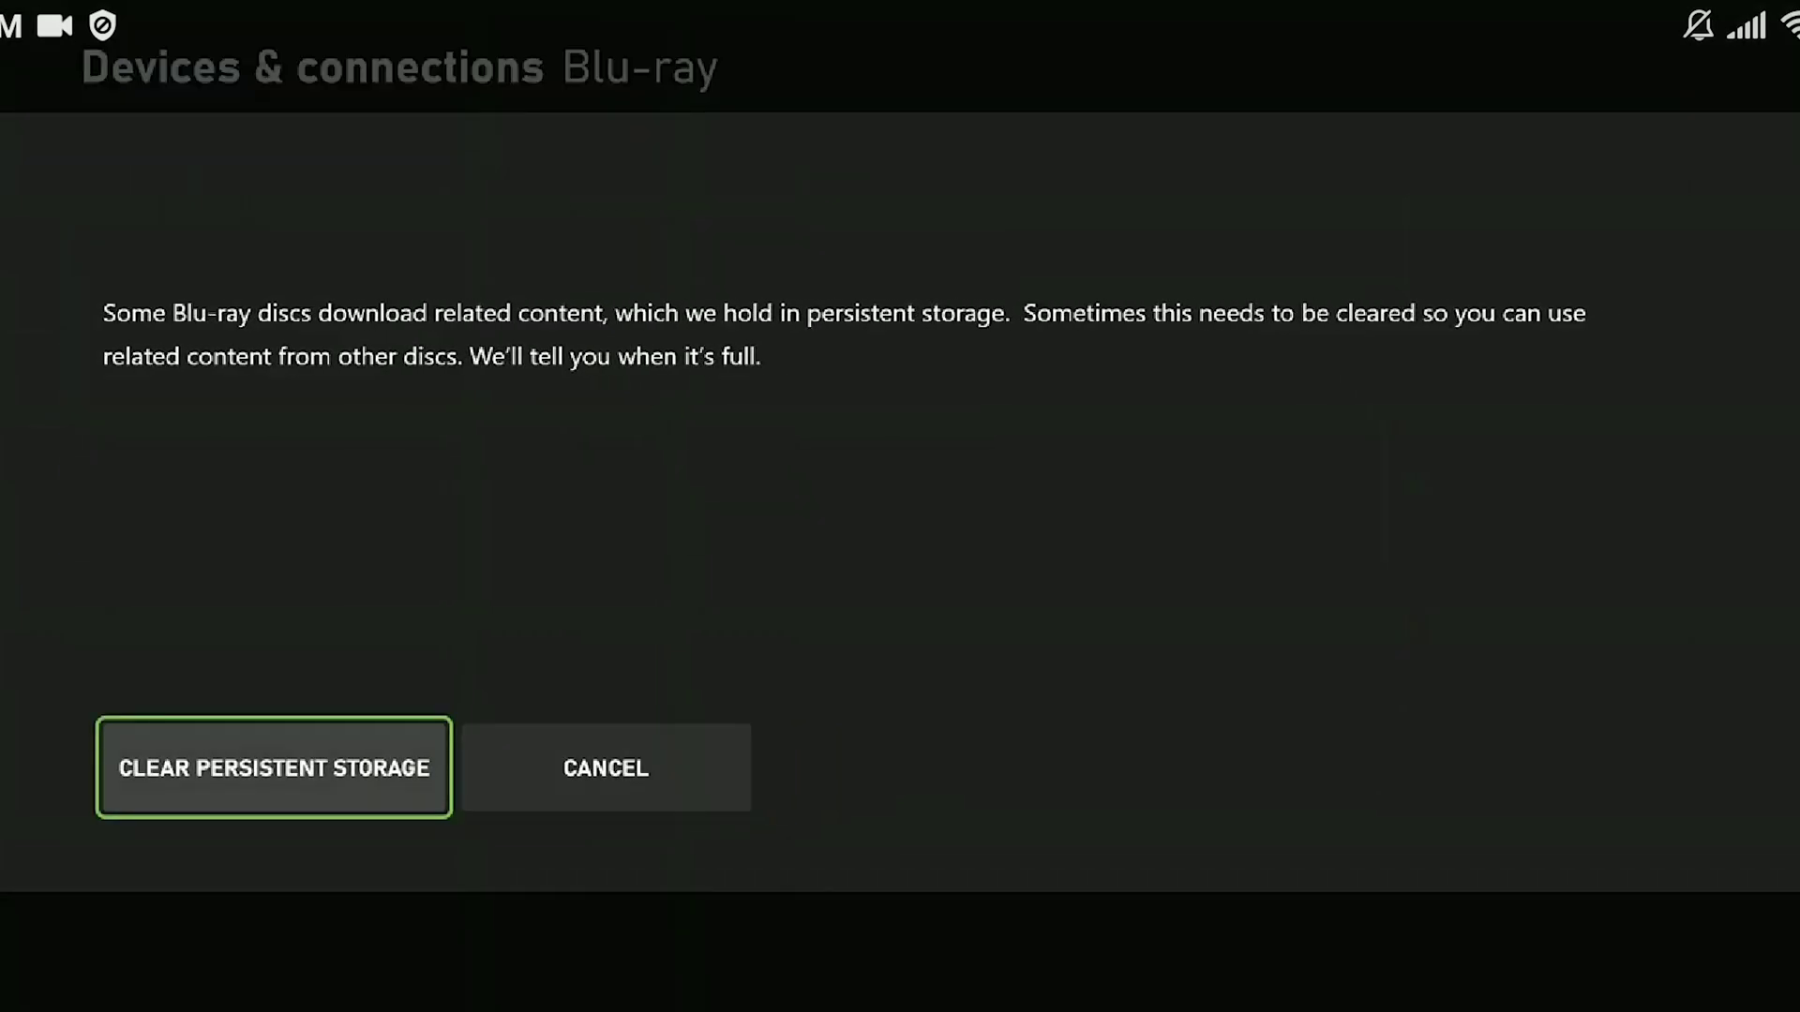
{"action": "key", "text": "Return"}
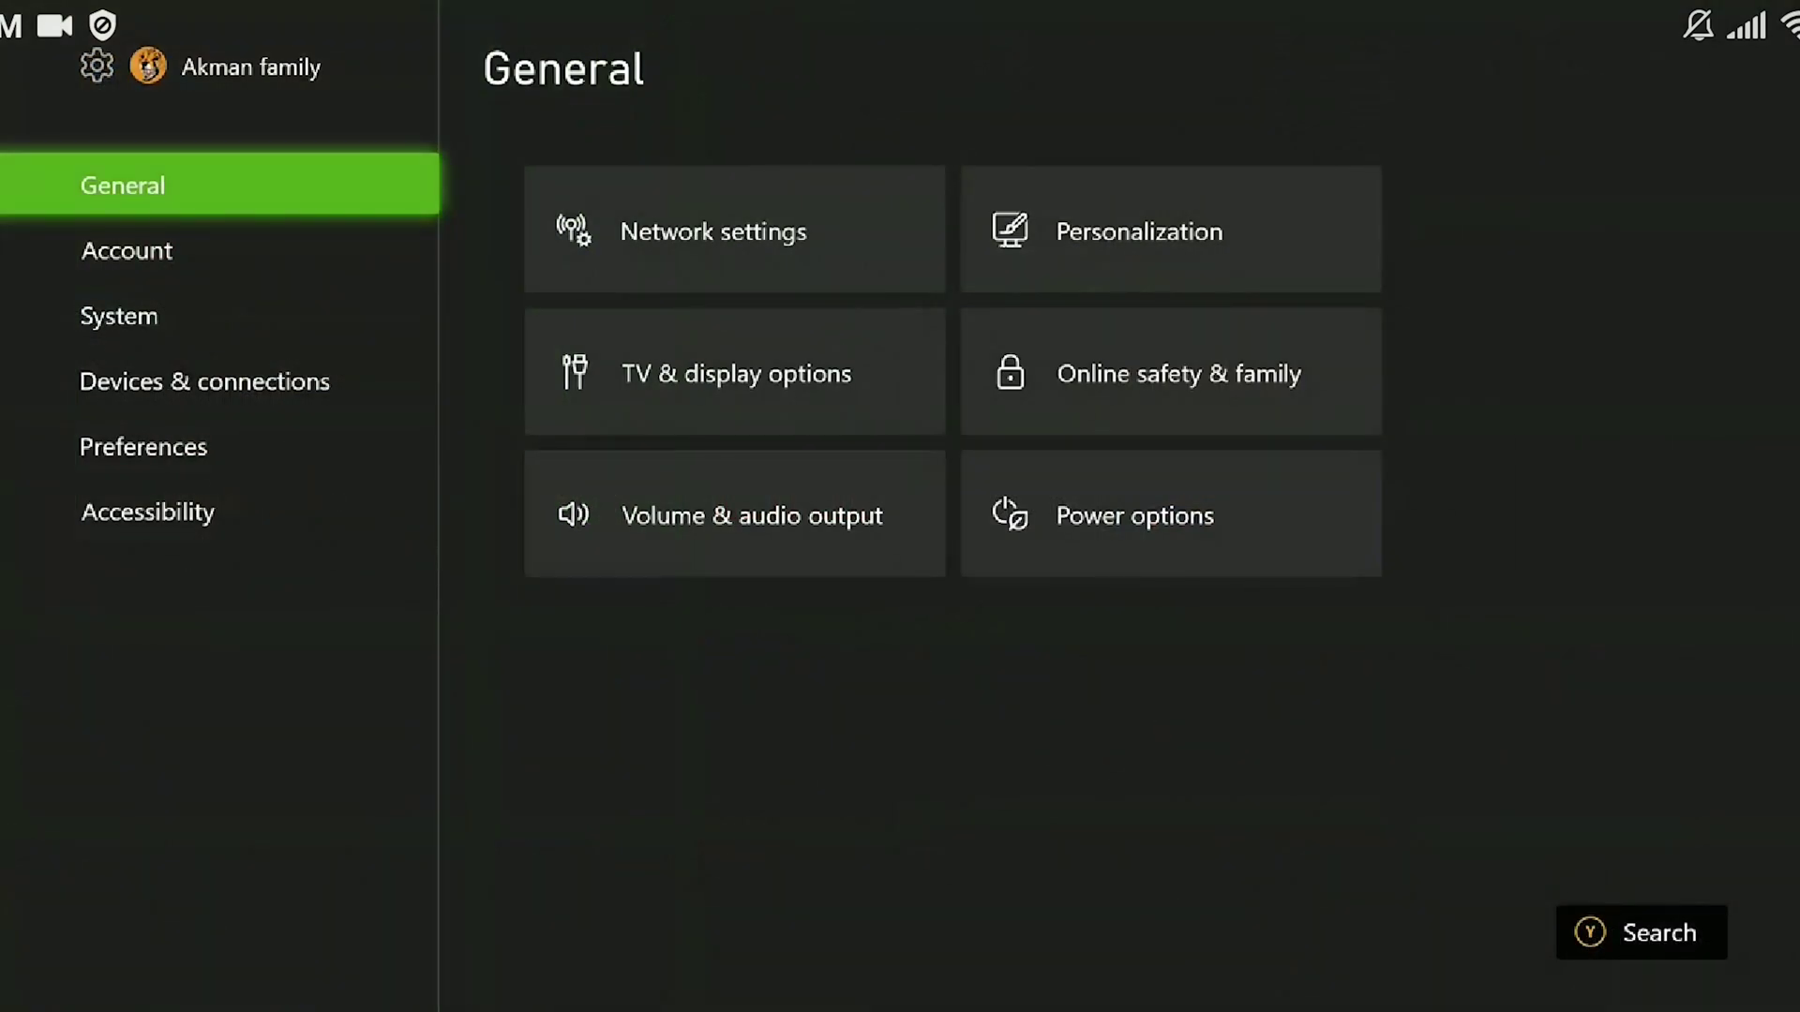
Step: Clear the alternate MAC address under Network settings > Advanced settings
{"action": "key", "text": "Right"}
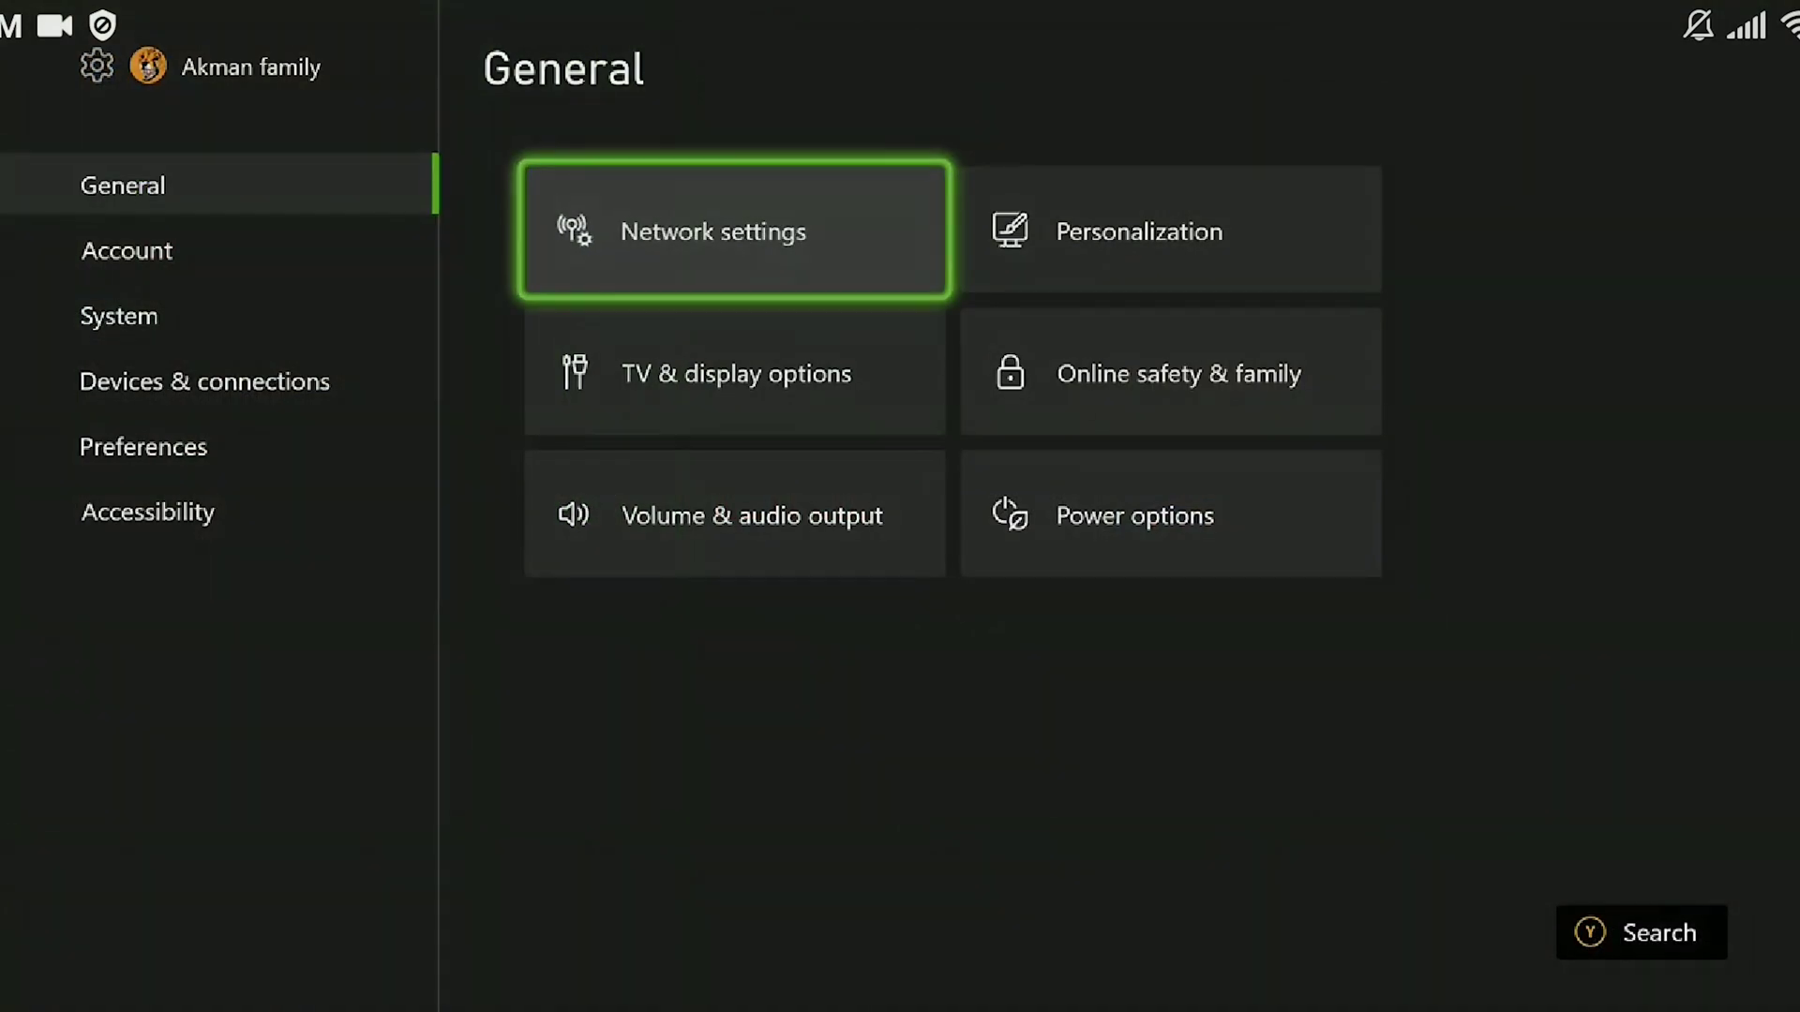
{"action": "key", "text": "Down"}
{"action": "key", "text": "Down"}
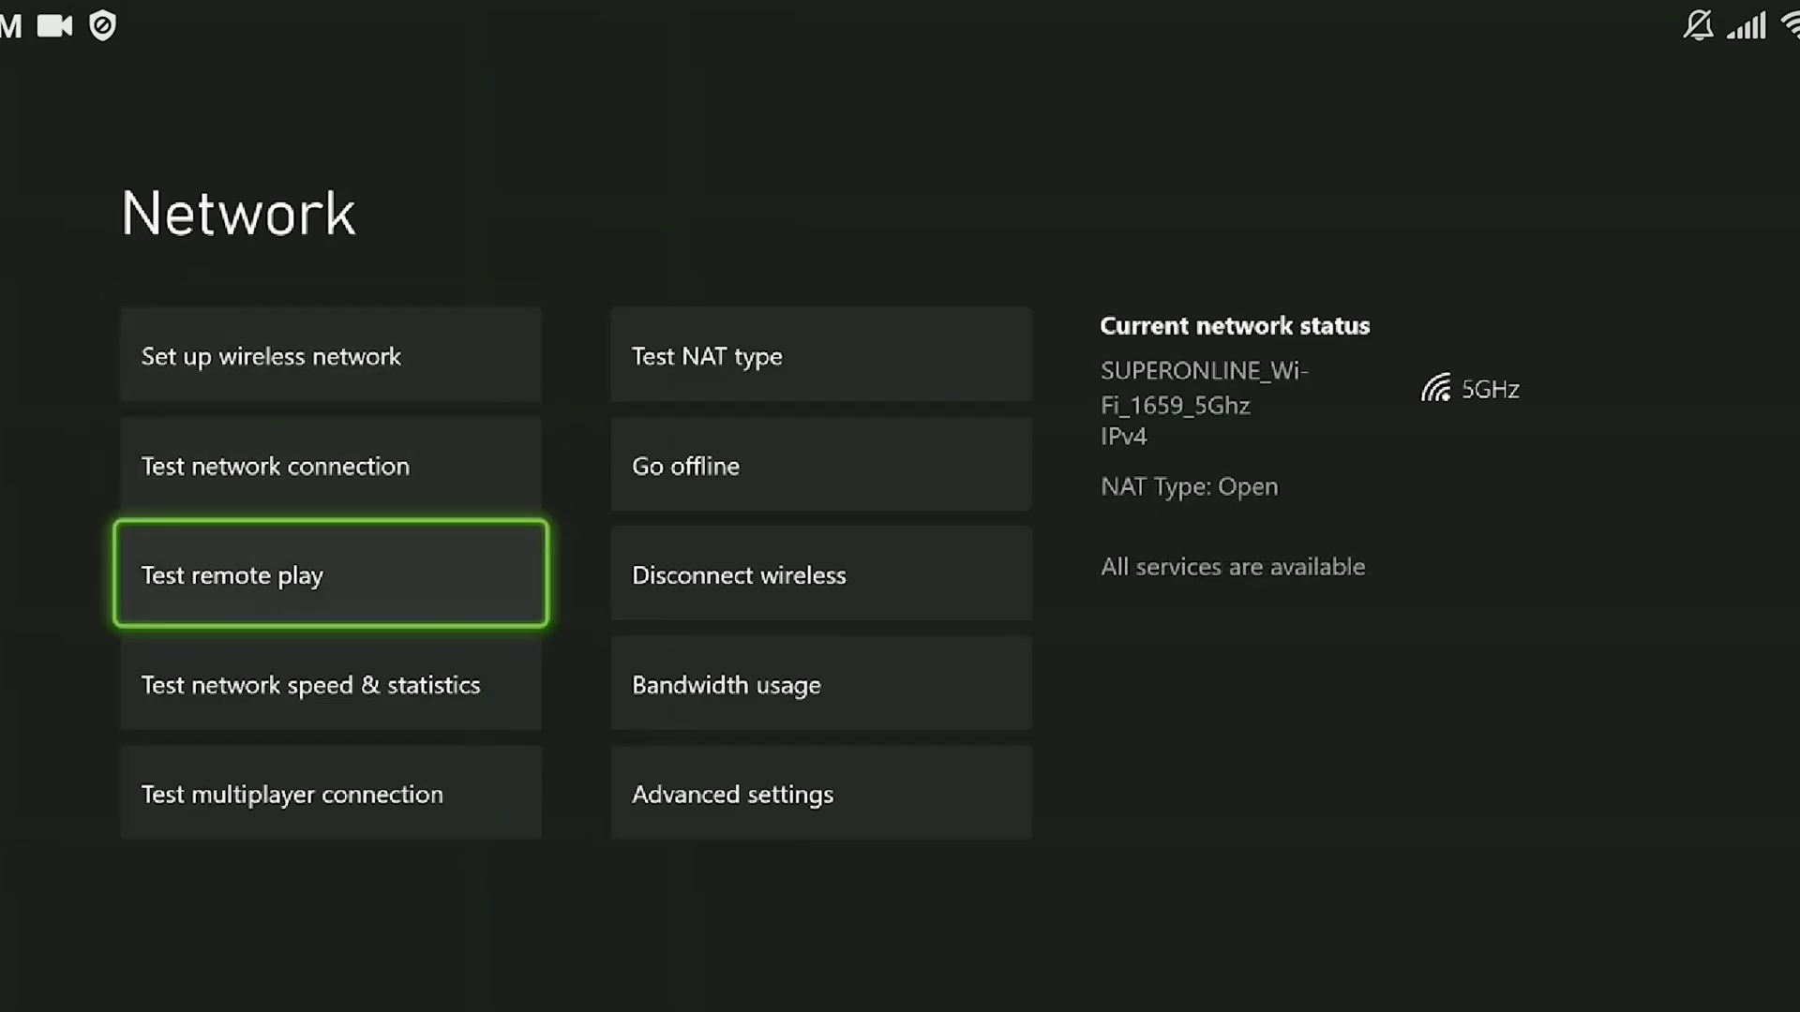
{"action": "key", "text": "Down"}
{"action": "key", "text": "Down"}
{"action": "key", "text": "Right"}
{"action": "key", "text": "Return"}
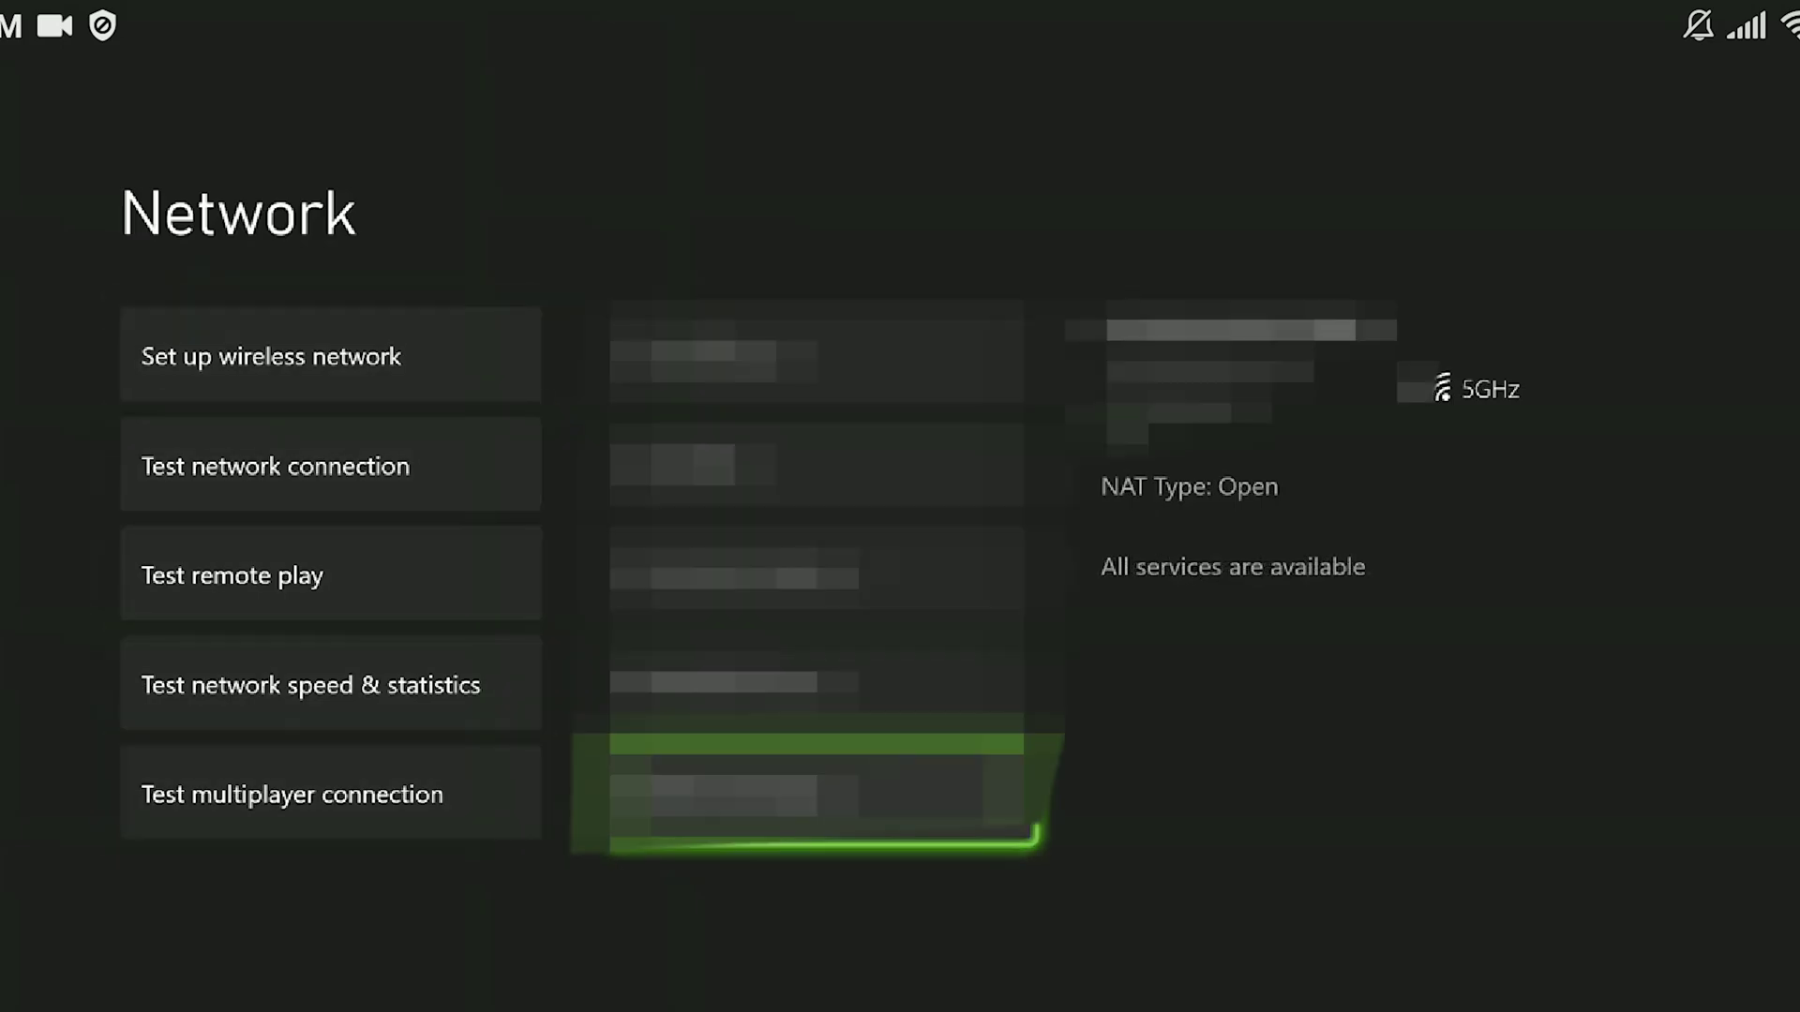
{"action": "key", "text": "Down"}
{"action": "key", "text": "Down"}
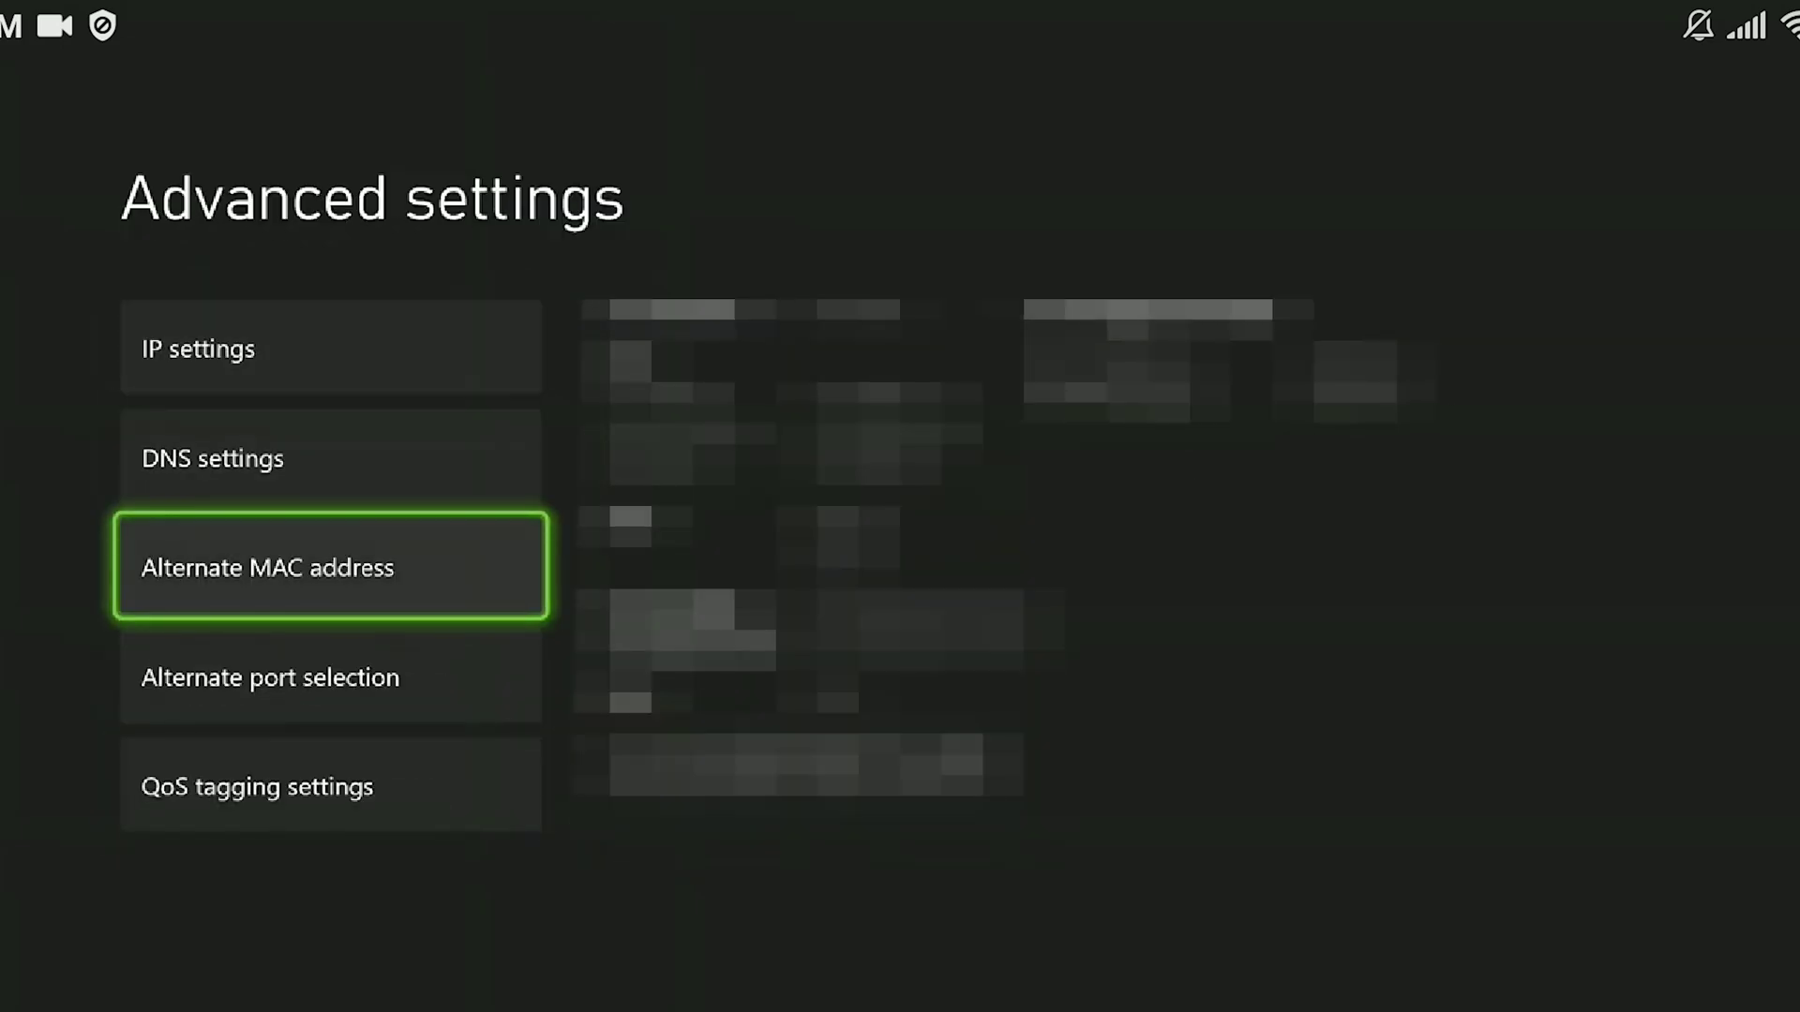
{"action": "key", "text": "Return"}
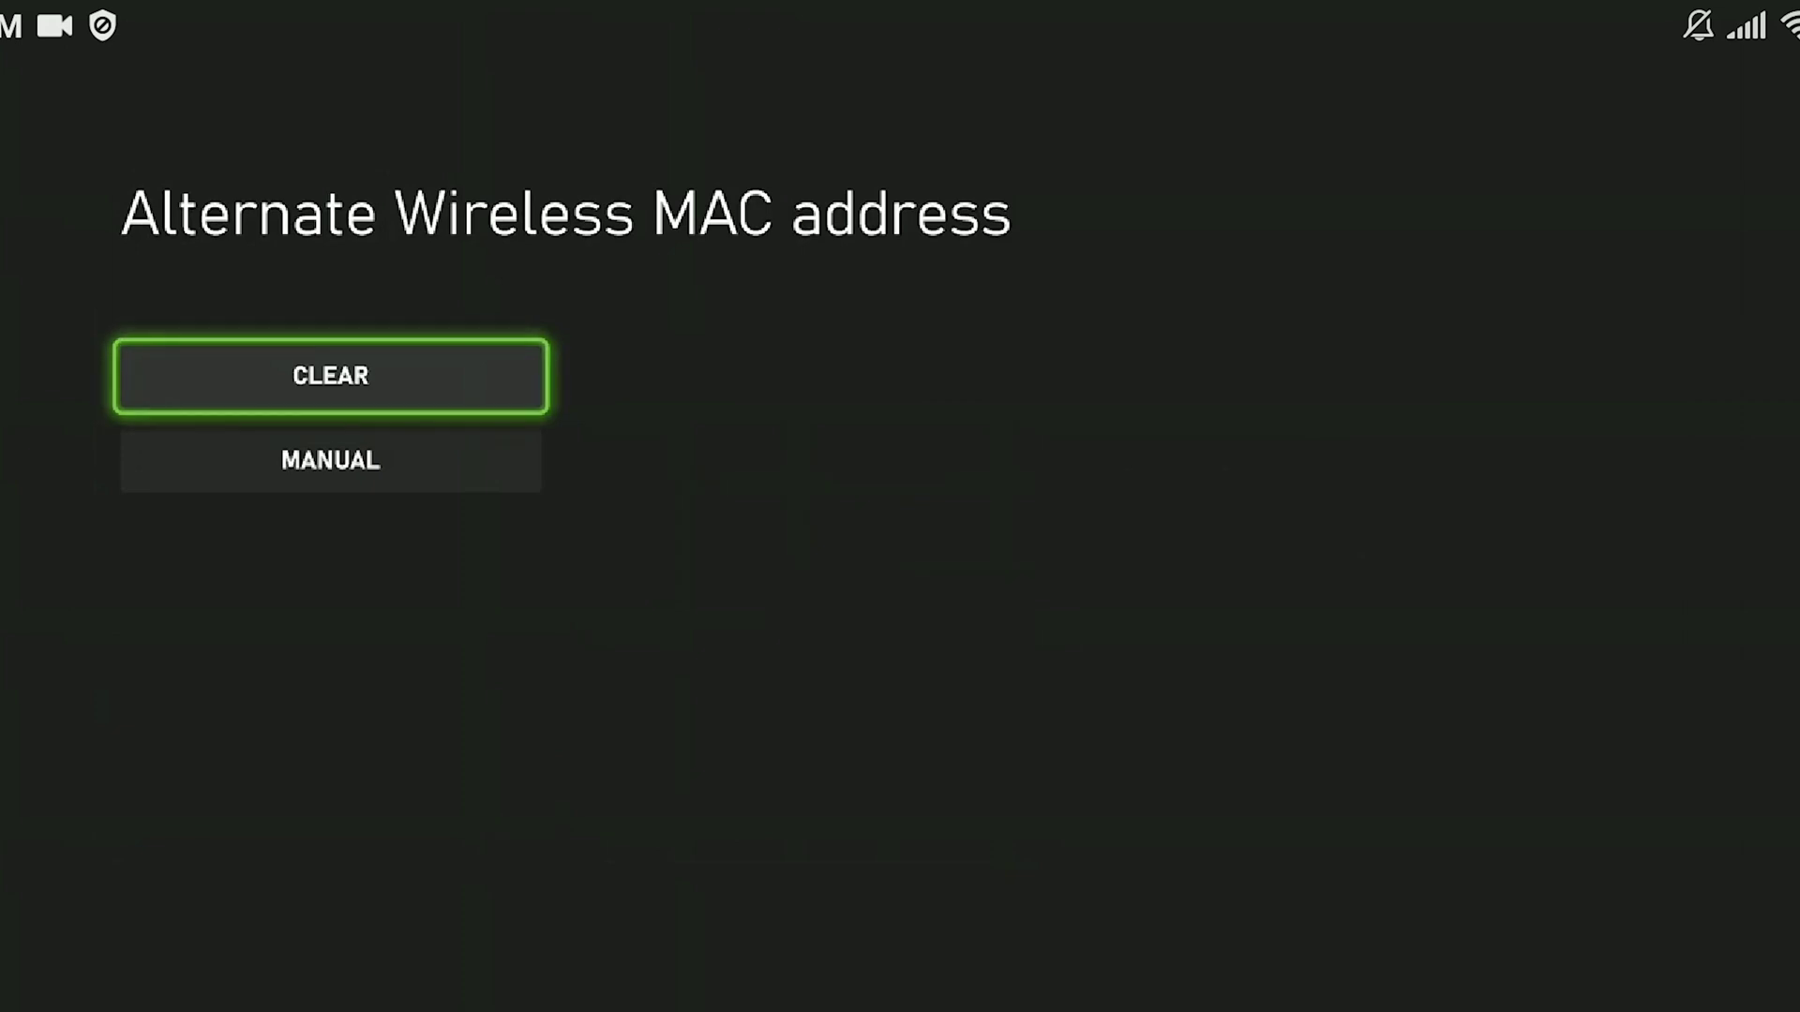
{"action": "key", "text": "Return"}
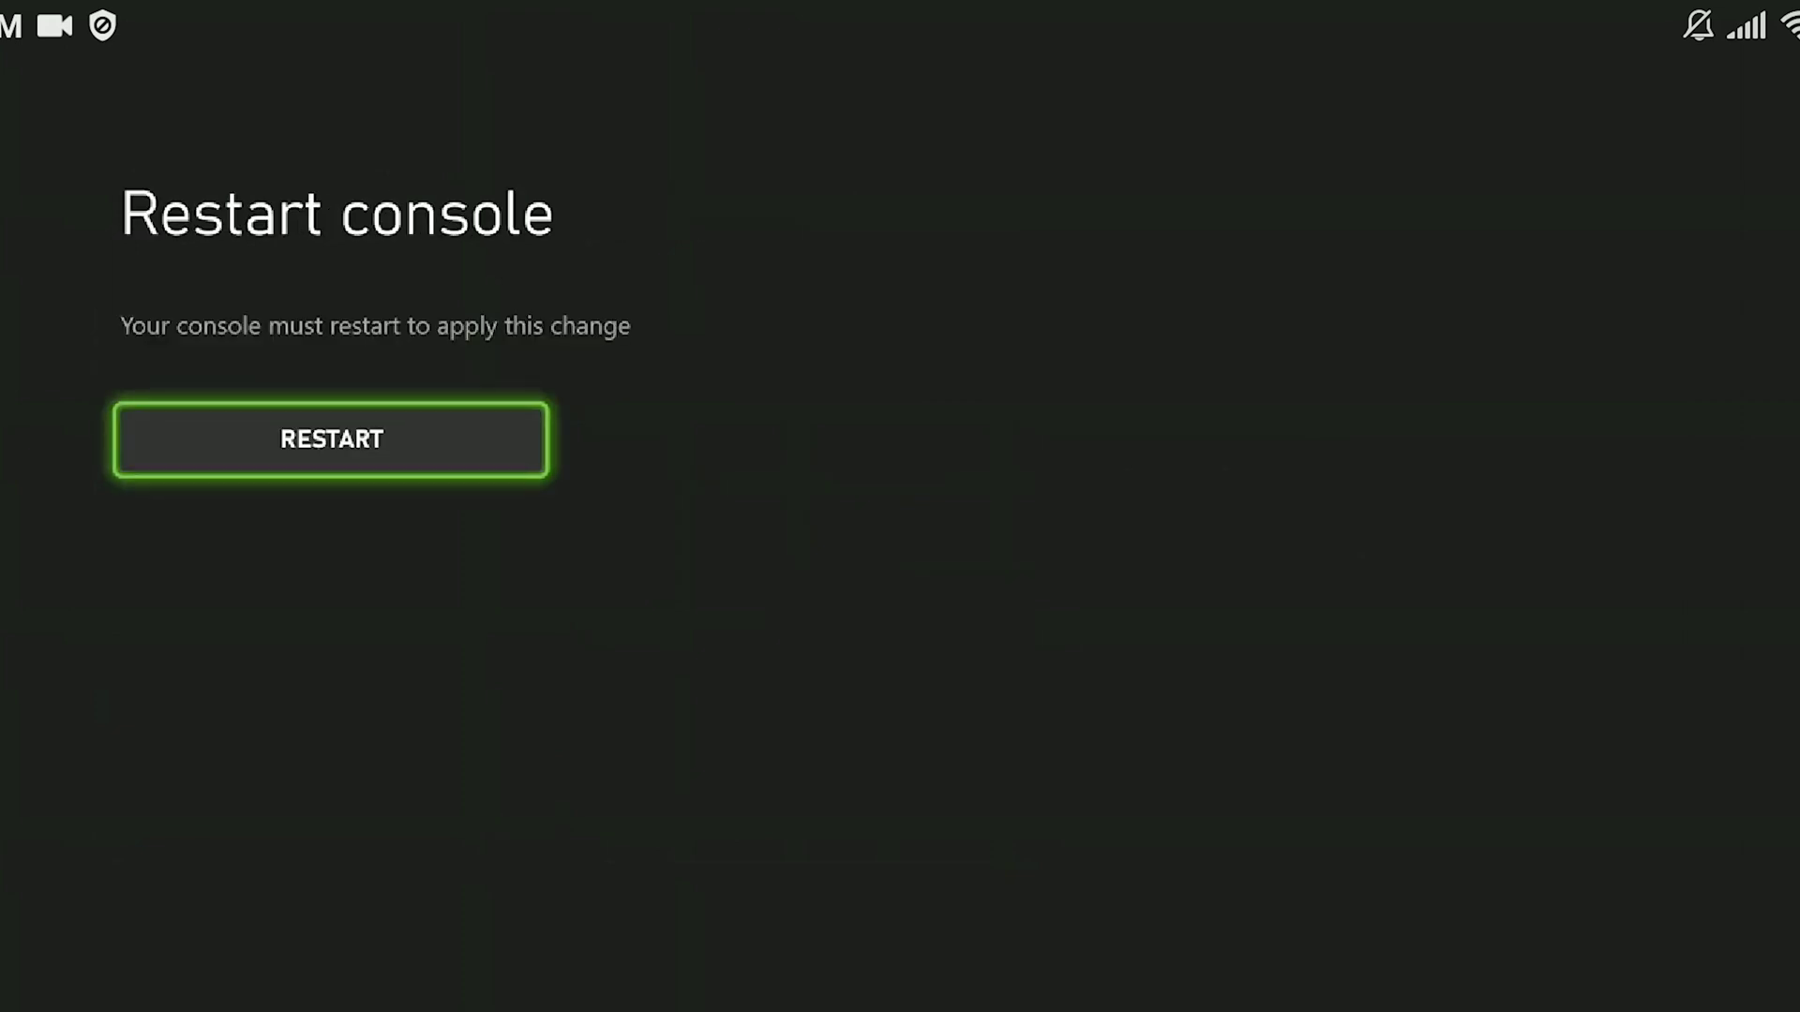